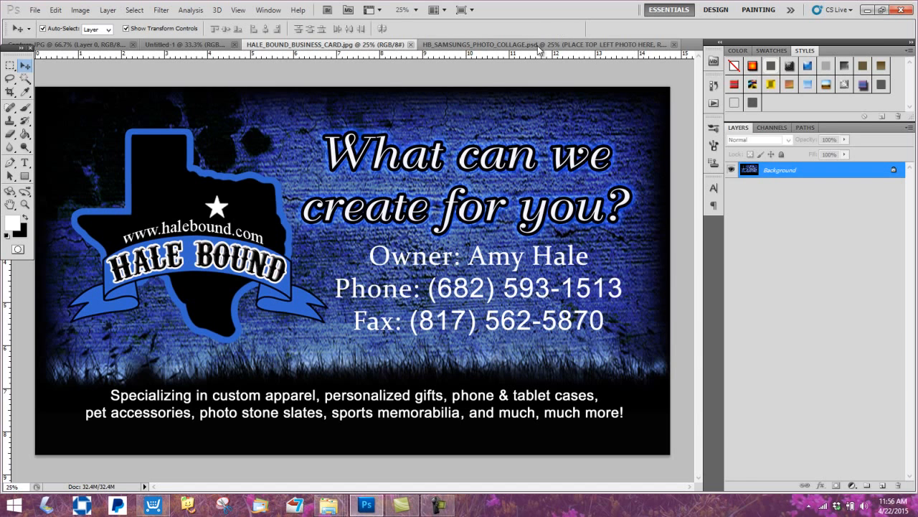
In HB_SAMSUNG5_PHOTO_COLLAGE.psd, place the photo starting with 736965 from the iphone4hybrid_template folder into the PLACE TOP LEFT PHOTO HERE layer
{"action": "left_click", "coordinate": [453, 44]}
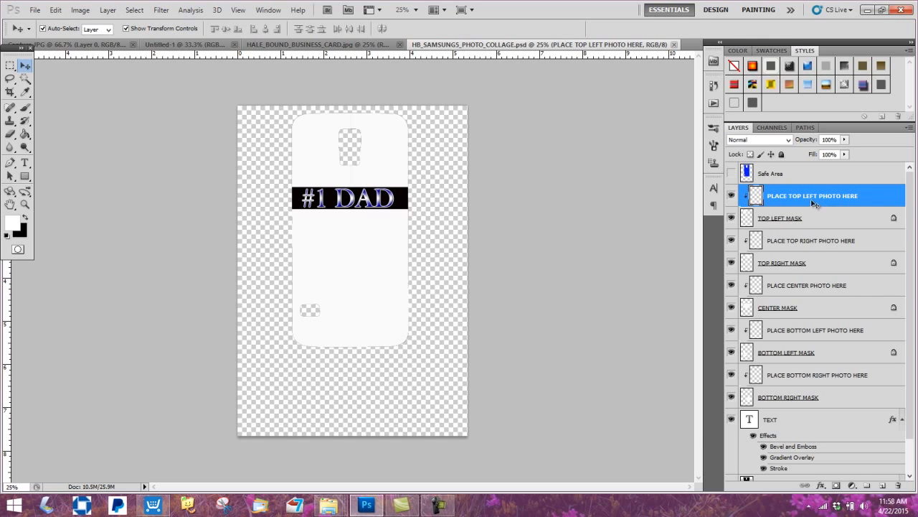
{"action": "left_click", "coordinate": [34, 11]}
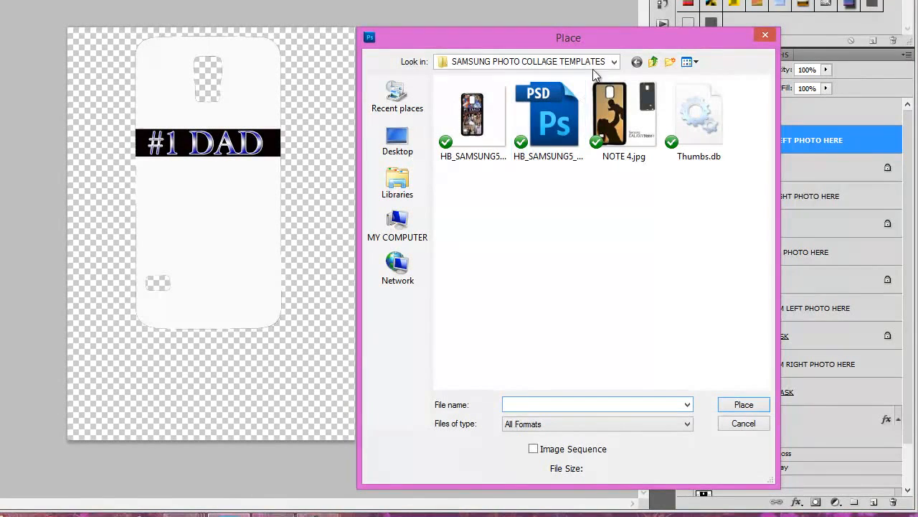
{"action": "left_click", "coordinate": [597, 61]}
{"action": "left_click", "coordinate": [407, 146]}
{"action": "left_click", "coordinate": [408, 149]}
{"action": "double_click", "coordinate": [710, 320]}
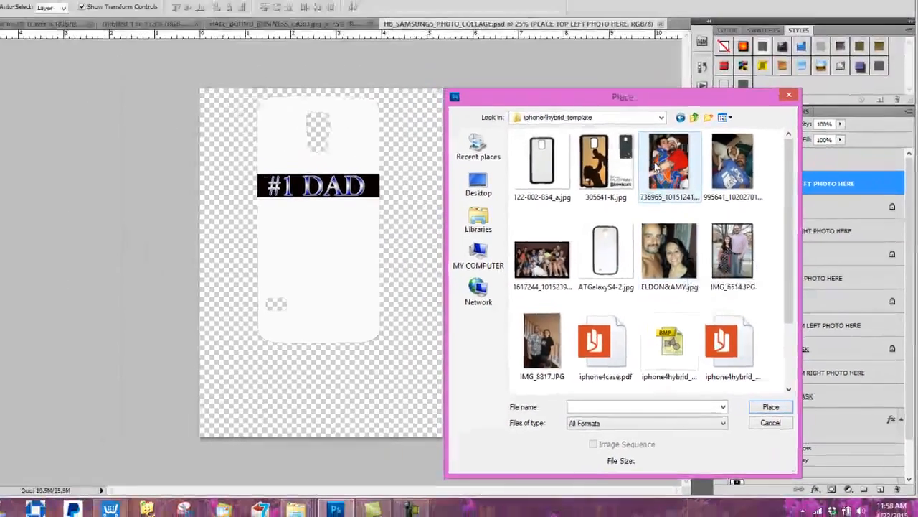
{"action": "double_click", "coordinate": [608, 119]}
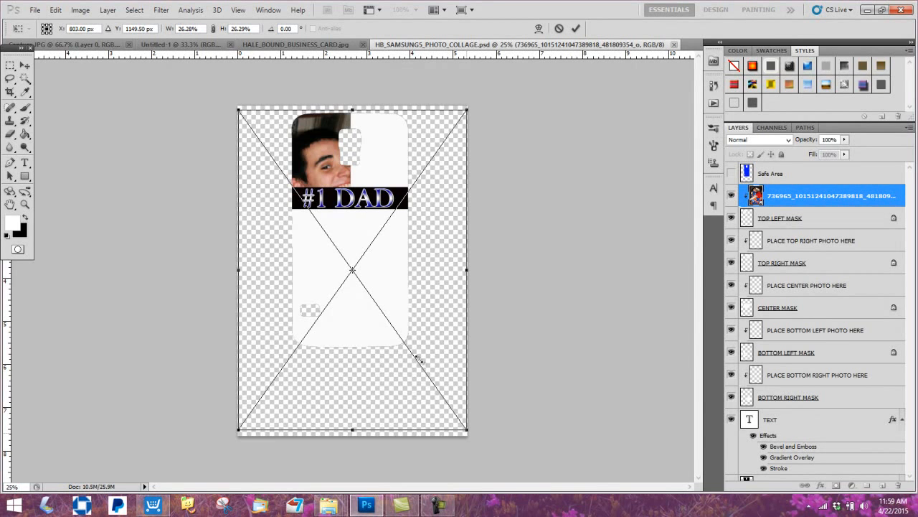
Scale the placed photo down proportionally, position it over the top left area of the phone case, and commit the placement
{"action": "left_click_drag", "start_coordinate": [467, 431], "coordinate": [398, 329]}
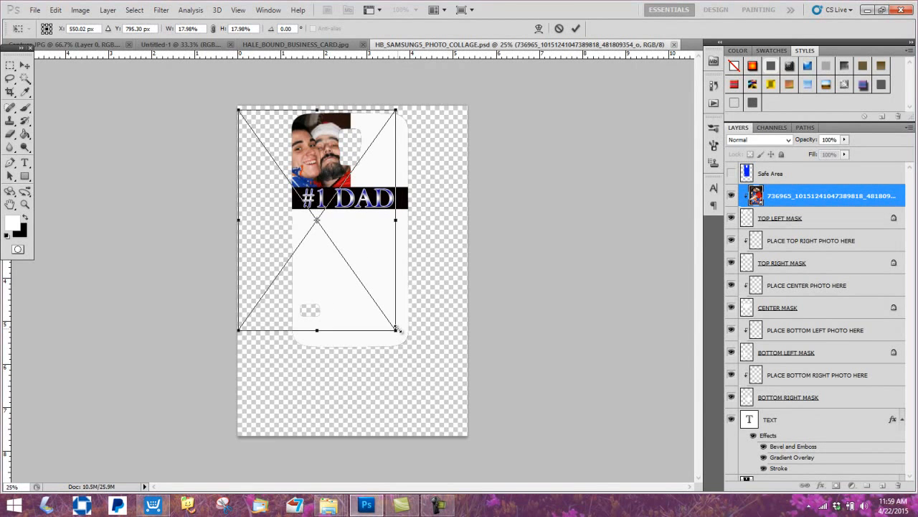
{"action": "left_click_drag", "start_coordinate": [338, 242], "coordinate": [309, 200]}
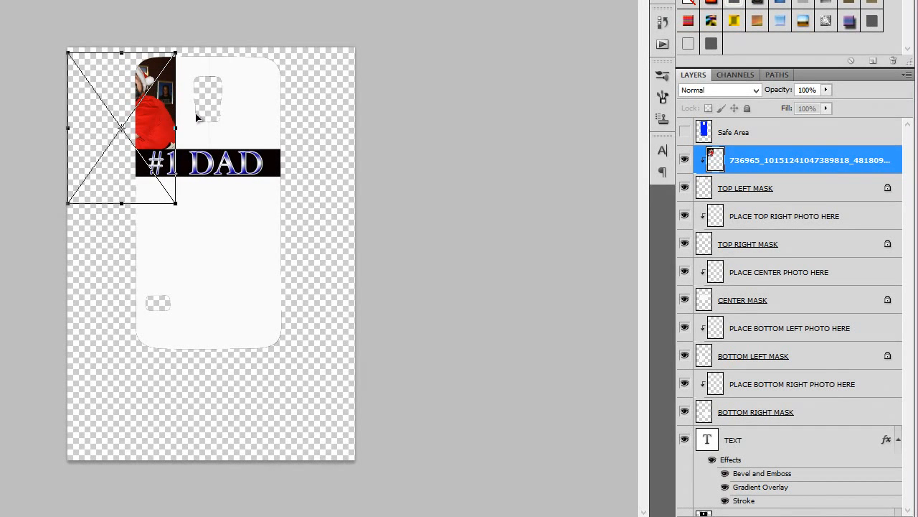
{"action": "left_click_drag", "start_coordinate": [140, 92], "coordinate": [191, 88]}
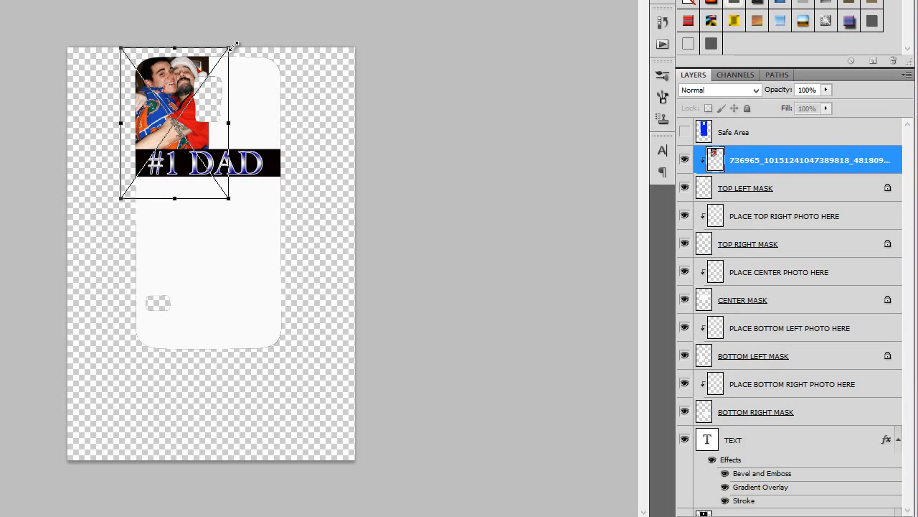
{"action": "left_click_drag", "start_coordinate": [236, 46], "coordinate": [209, 65]}
{"action": "key", "text": "Return"}
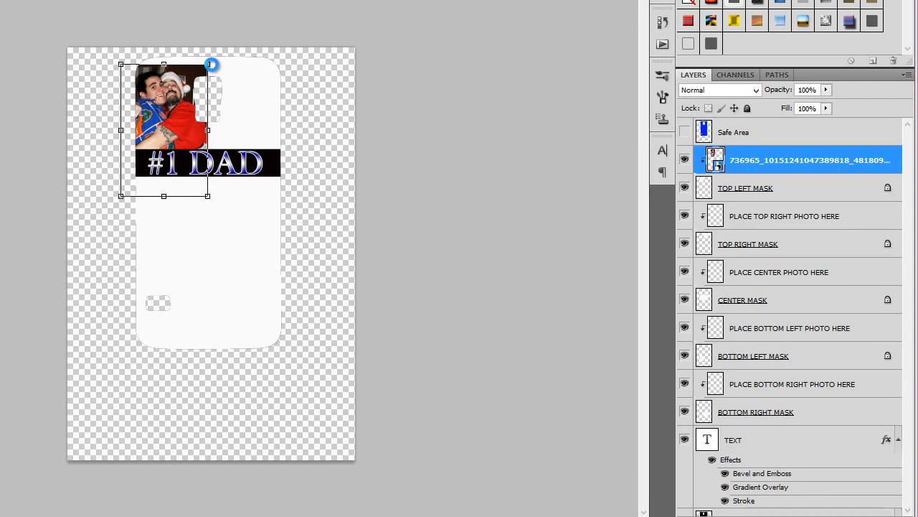
Nudge the top left photo up and to the right until it fills its mask, and deselect it
{"action": "key", "text": "shift+Up"}
{"action": "key", "text": "shift+Up"}
{"action": "key", "text": "shift+Up"}
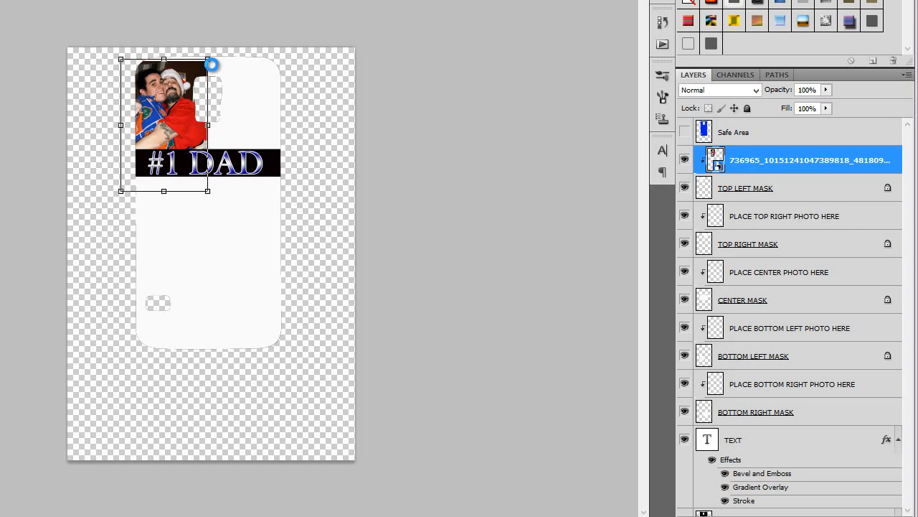
{"action": "key", "text": "shift+Up"}
{"action": "key", "text": "shift+Up"}
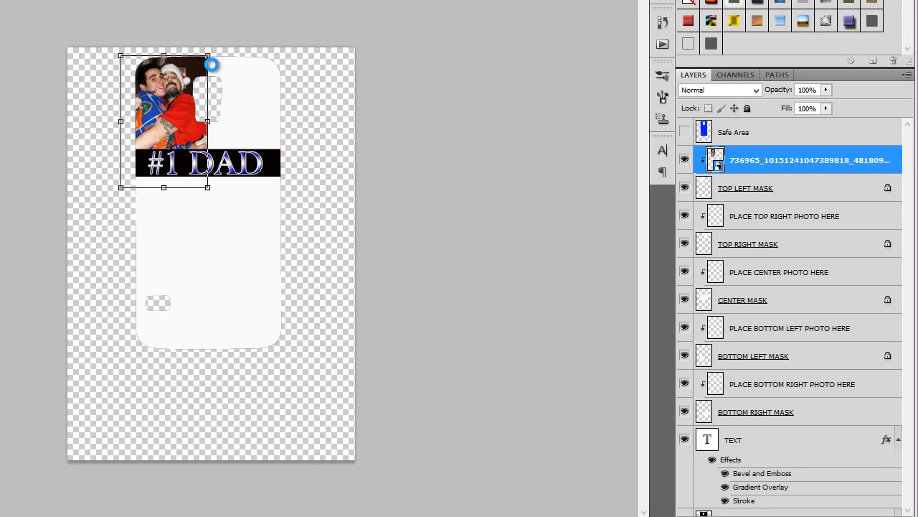
{"action": "key", "text": "shift+Right"}
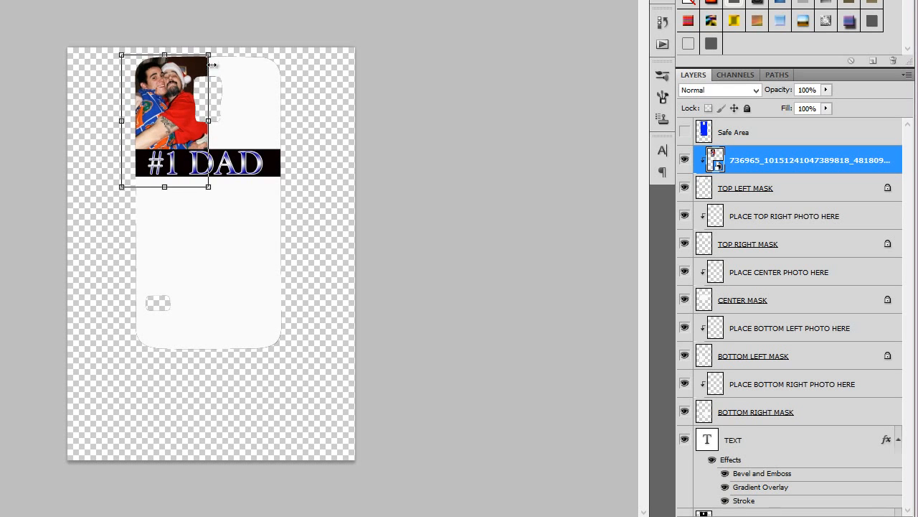
{"action": "key", "text": "shift+Right"}
{"action": "key", "text": "shift+Right"}
{"action": "key", "text": "shift+Right"}
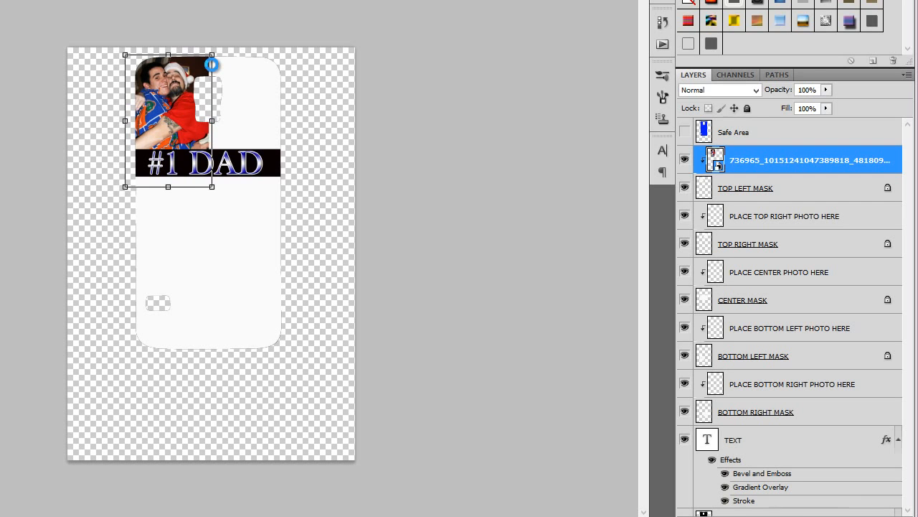
{"action": "key", "text": "shift+Right"}
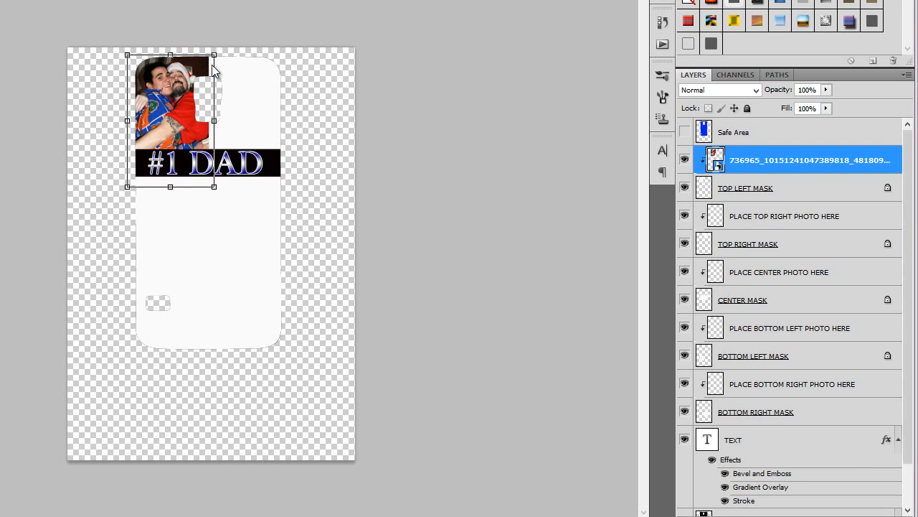
{"action": "left_click", "coordinate": [319, 87]}
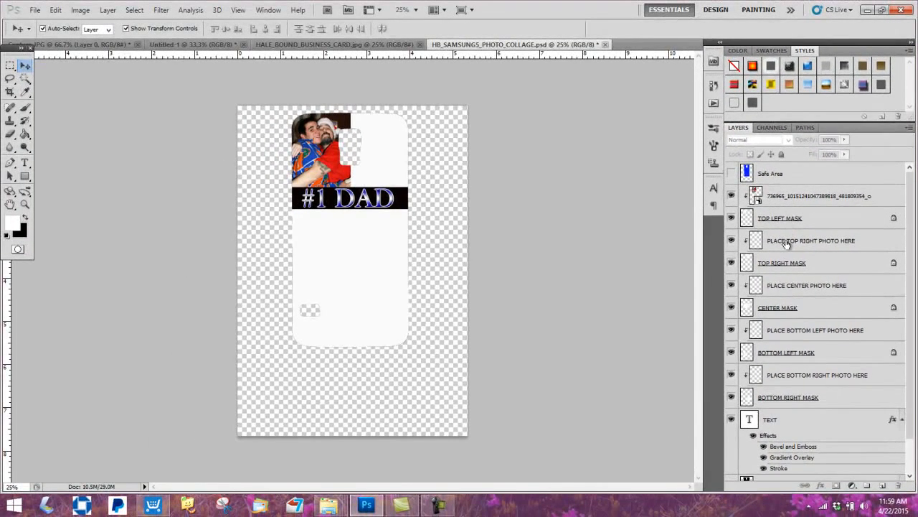
Place the photo starting with 995641 into the PLACE TOP RIGHT PHOTO HERE layer
{"action": "left_click", "coordinate": [785, 242]}
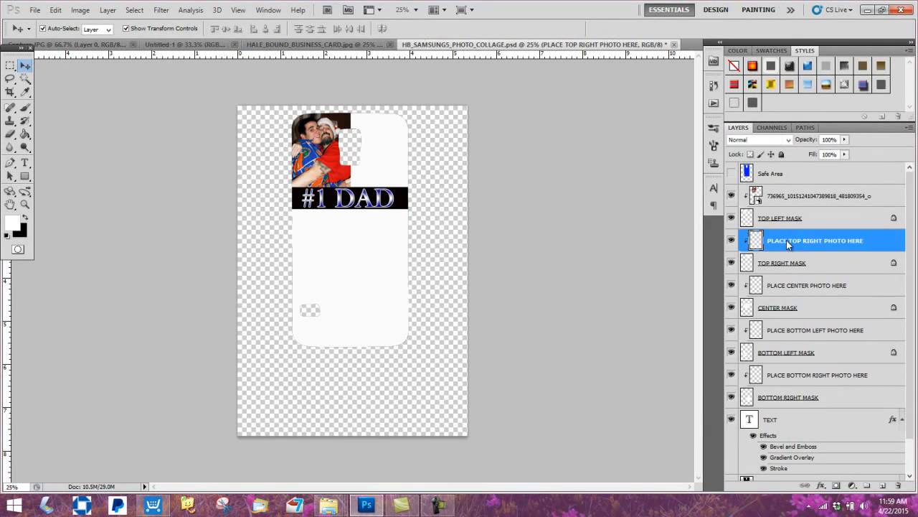
{"action": "left_click", "coordinate": [34, 11]}
{"action": "left_click", "coordinate": [60, 236]}
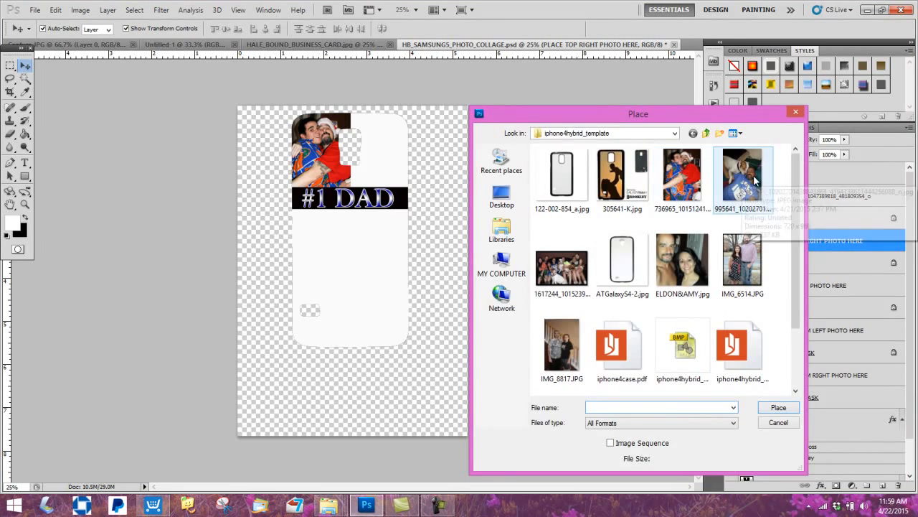
{"action": "double_click", "coordinate": [682, 176]}
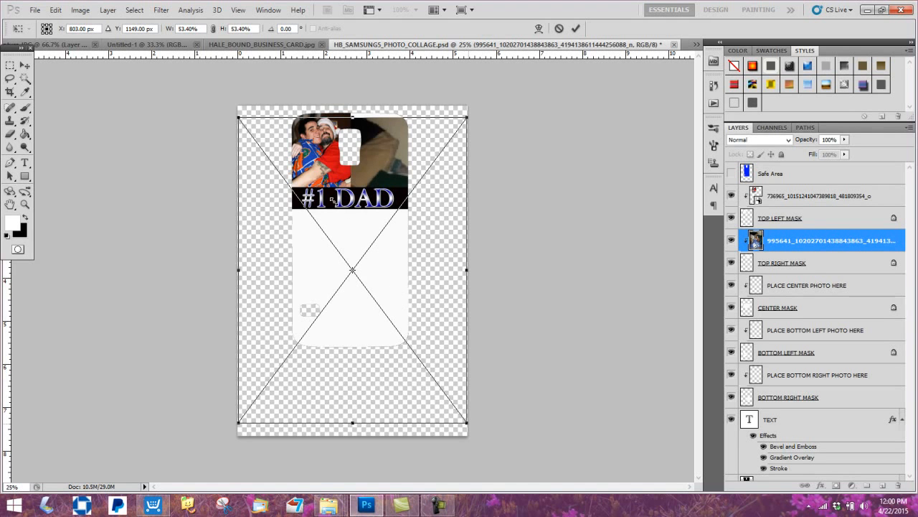
Scale the man-and-dog photo down, position it to fill the top right area of the case, and commit it
{"action": "left_click_drag", "start_coordinate": [312, 178], "coordinate": [377, 242]}
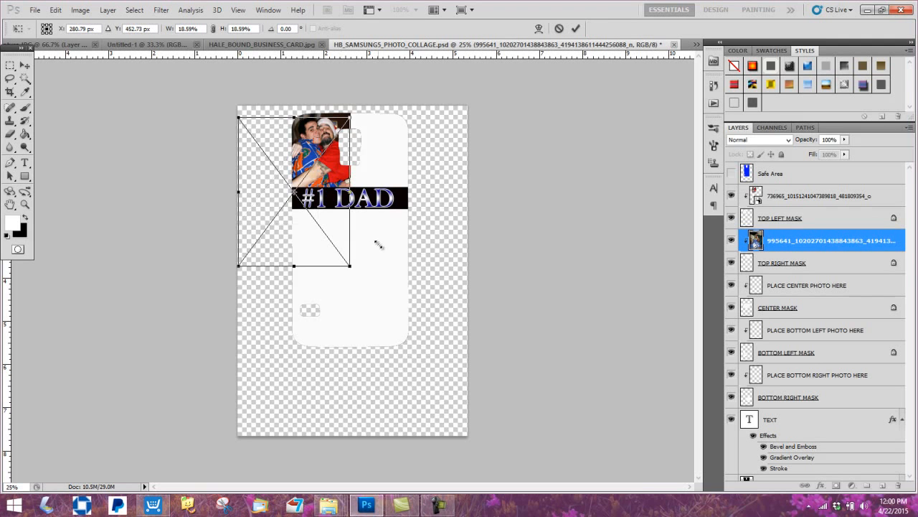
{"action": "left_click_drag", "start_coordinate": [321, 137], "coordinate": [374, 127]}
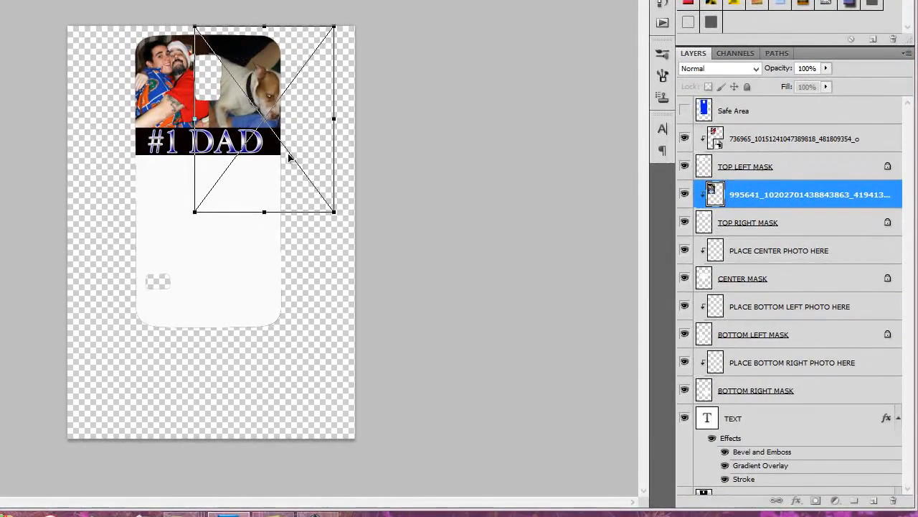
{"action": "left_click_drag", "start_coordinate": [289, 158], "coordinate": [286, 158]}
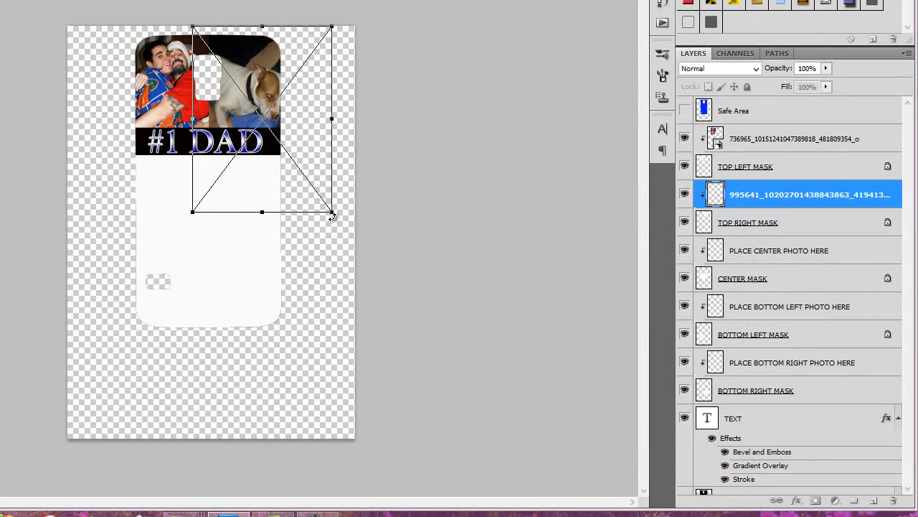
{"action": "left_click_drag", "start_coordinate": [332, 213], "coordinate": [283, 127]}
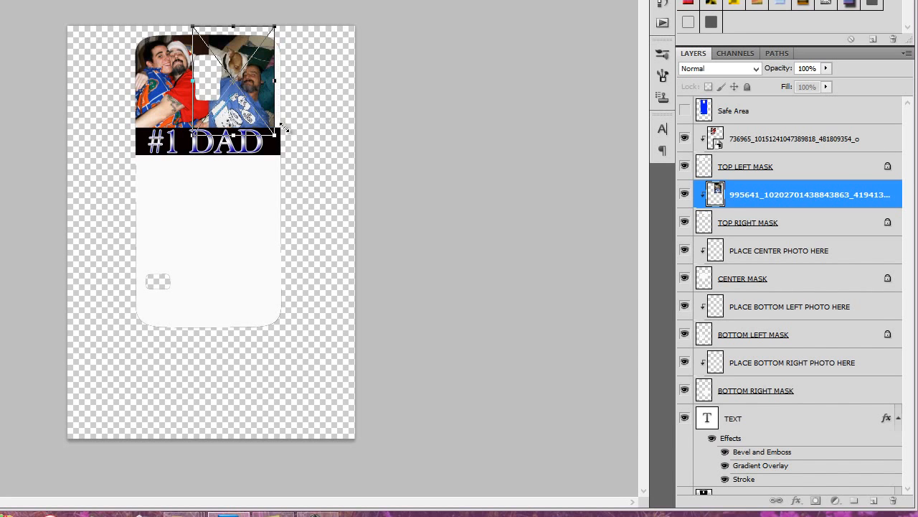
{"action": "left_click_drag", "start_coordinate": [318, 152], "coordinate": [312, 142]}
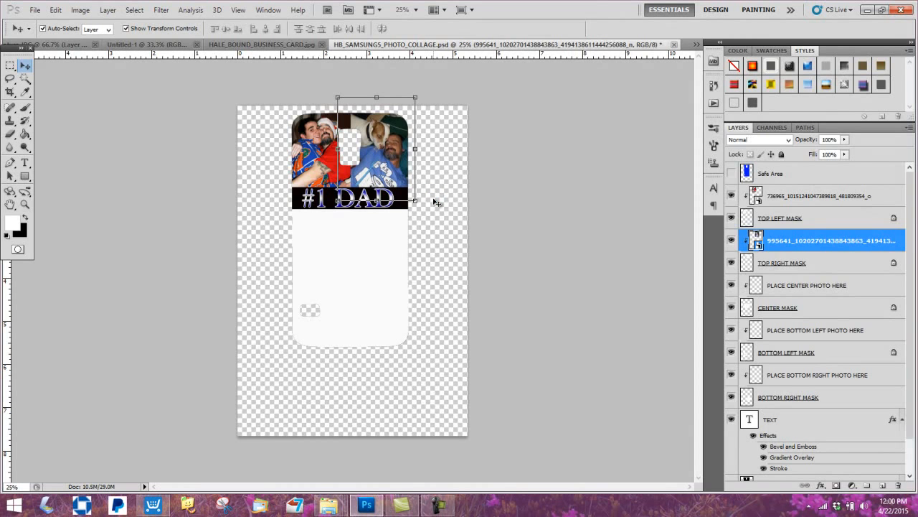
{"action": "left_click", "coordinate": [433, 201]}
Place the group photo starting with 1617244 into the PLACE CENTER PHOTO HERE layer
{"action": "left_click", "coordinate": [806, 293]}
{"action": "left_click", "coordinate": [35, 10]}
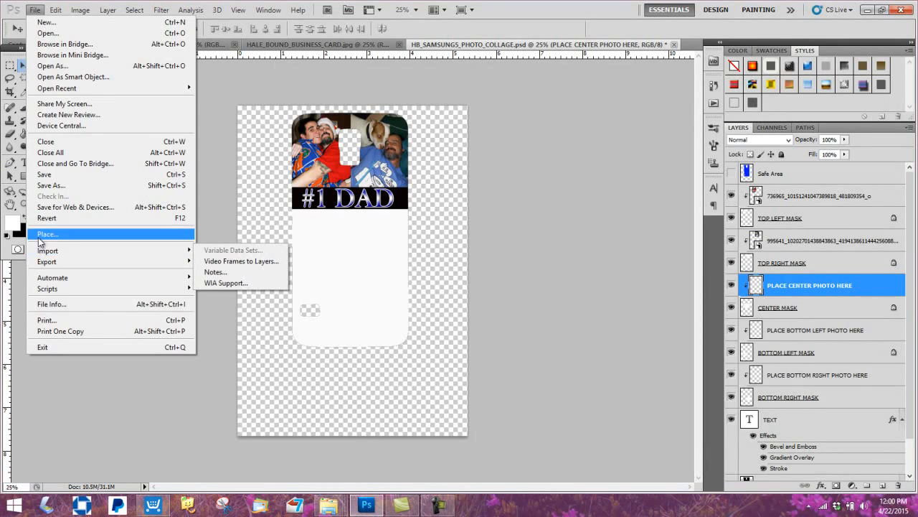
{"action": "left_click", "coordinate": [43, 235]}
{"action": "double_click", "coordinate": [584, 287]}
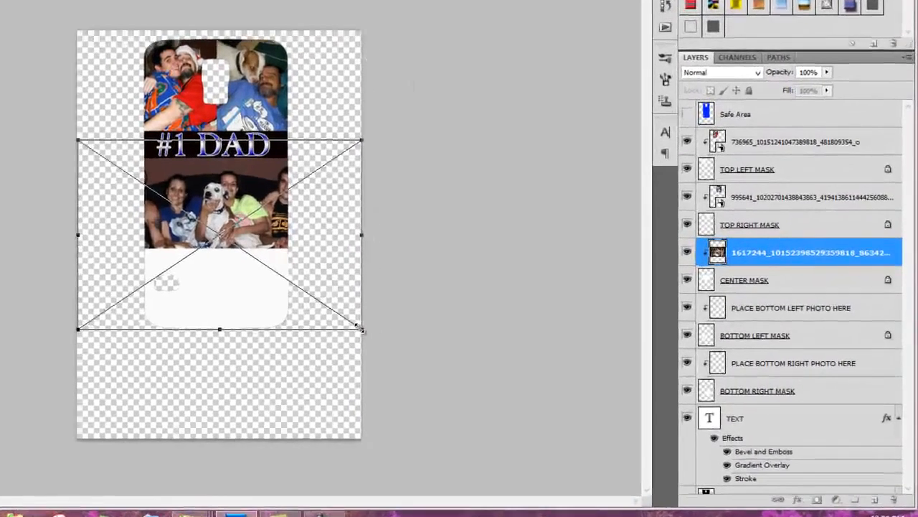
Scale and position the group photo to fill the center area below the #1 DAD banner, and select the PLACE BOTTOM LEFT PHOTO HERE layer
{"action": "left_click_drag", "start_coordinate": [361, 328], "coordinate": [242, 238]}
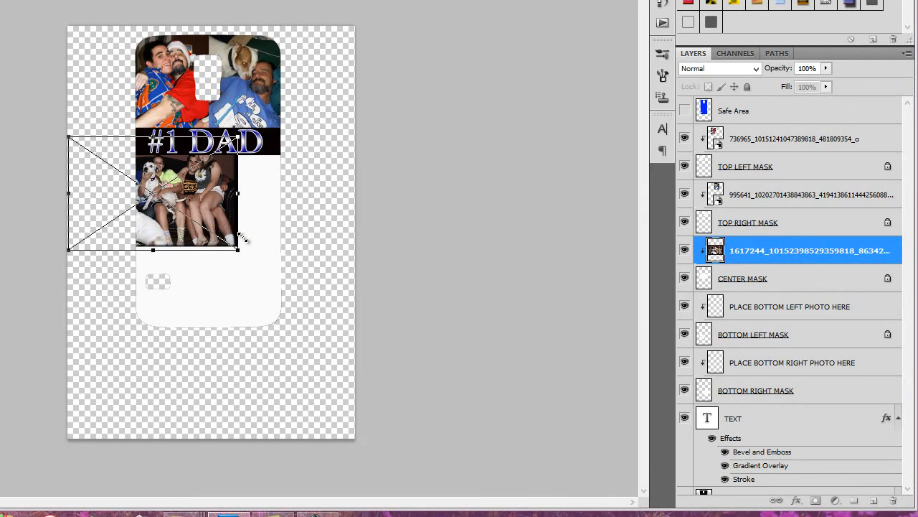
{"action": "left_click_drag", "start_coordinate": [243, 208], "coordinate": [286, 214]}
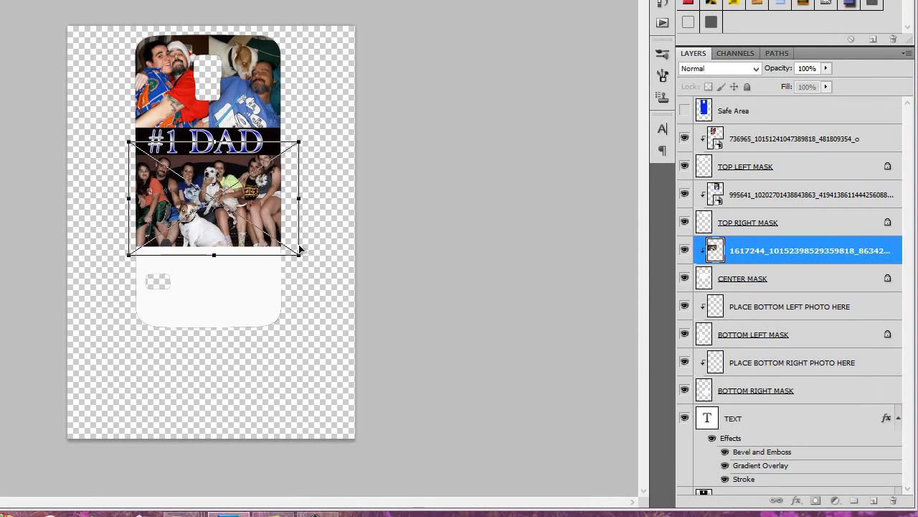
{"action": "left_click_drag", "start_coordinate": [293, 260], "coordinate": [282, 244]}
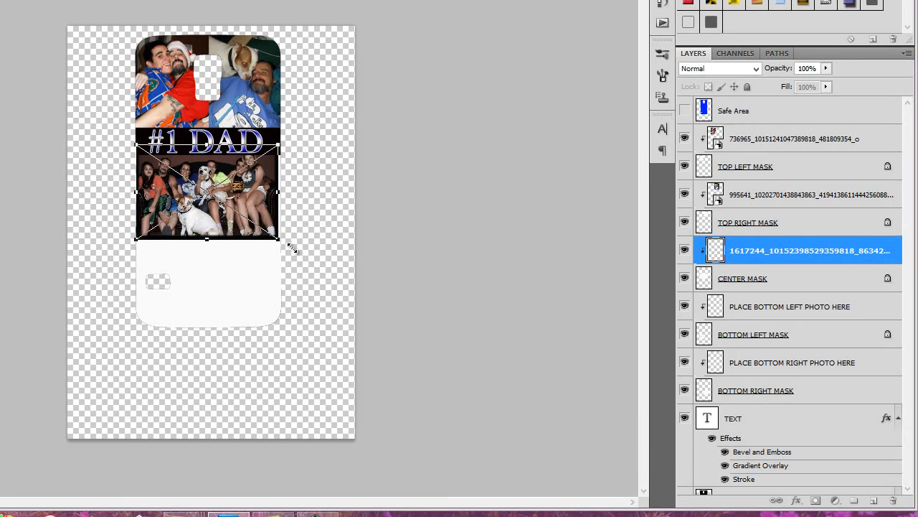
{"action": "mouse_move", "coordinate": [301, 252]}
{"action": "left_mouse_down"}
{"action": "mouse_move", "coordinate": [287, 238]}
{"action": "mouse_move", "coordinate": [299, 243]}
{"action": "left_mouse_up"}
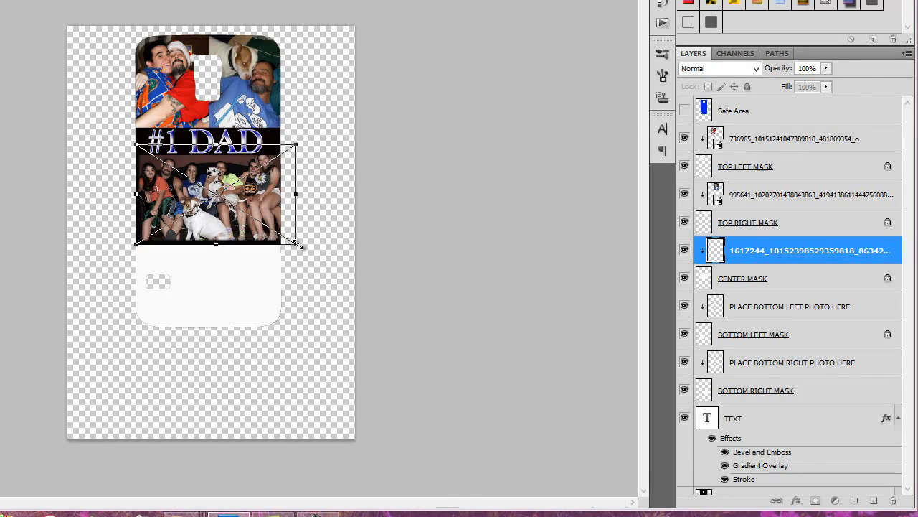
{"action": "key", "text": "Return"}
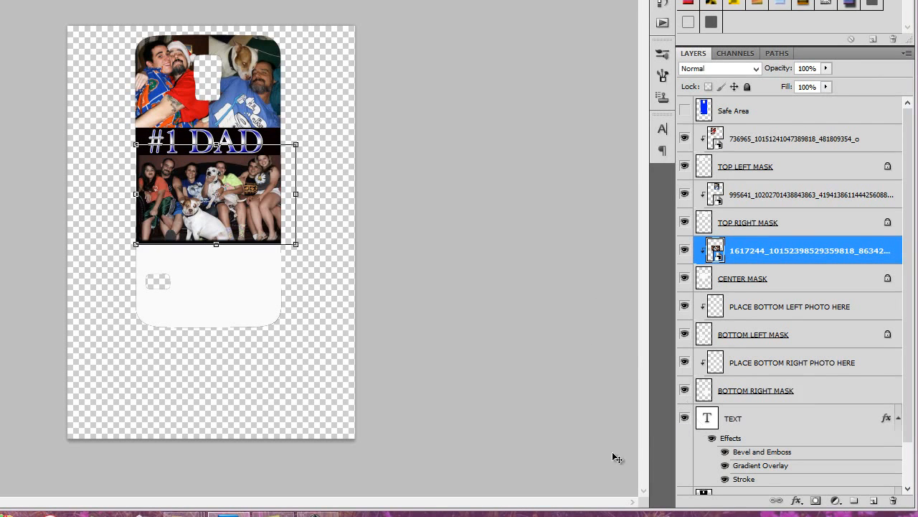
{"action": "left_click", "coordinate": [753, 310]}
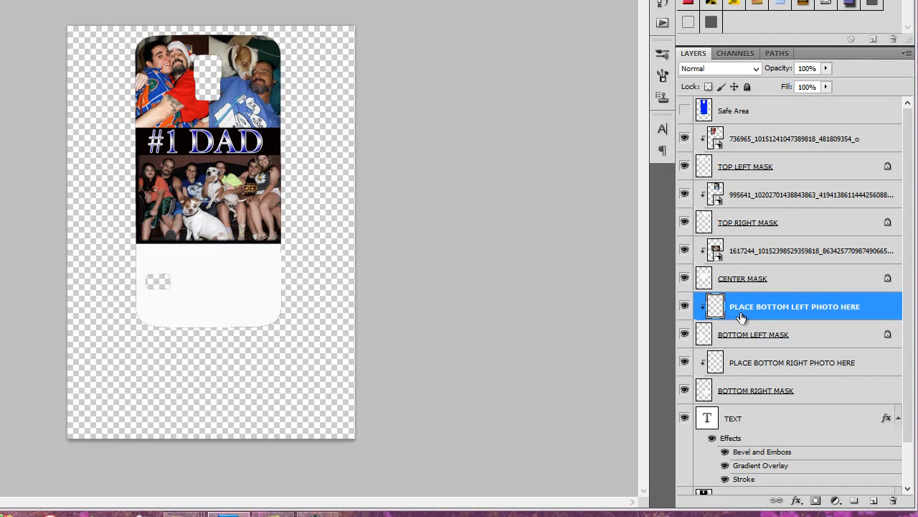
{"action": "key", "text": "alt+f"}
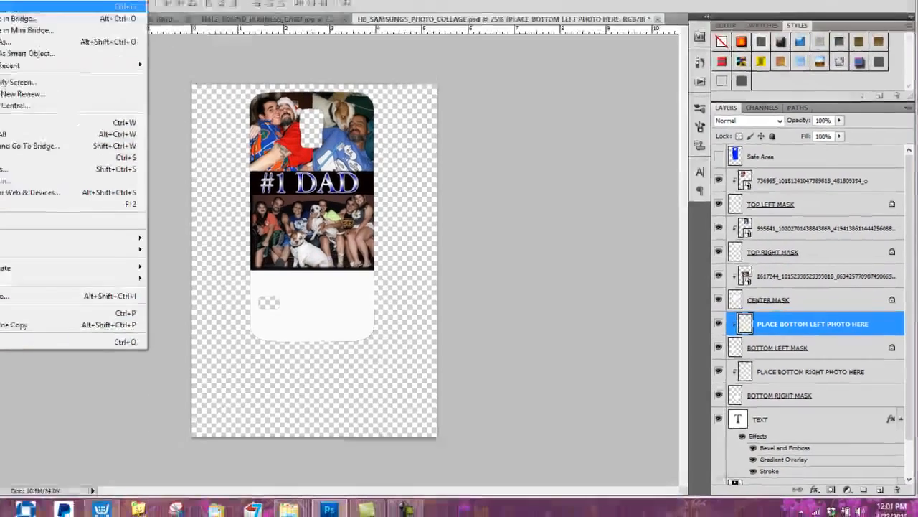
{"action": "left_click", "coordinate": [58, 34]}
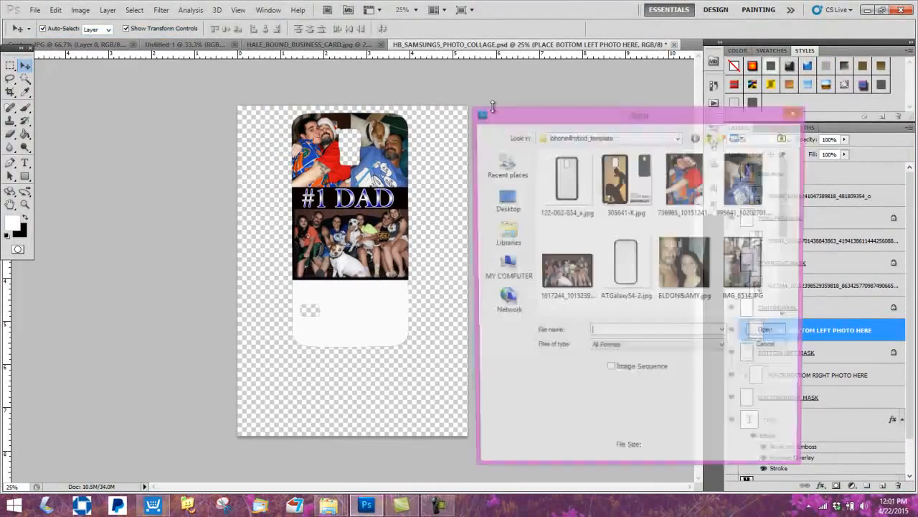
{"action": "left_click", "coordinate": [696, 267]}
{"action": "double_click", "coordinate": [696, 267]}
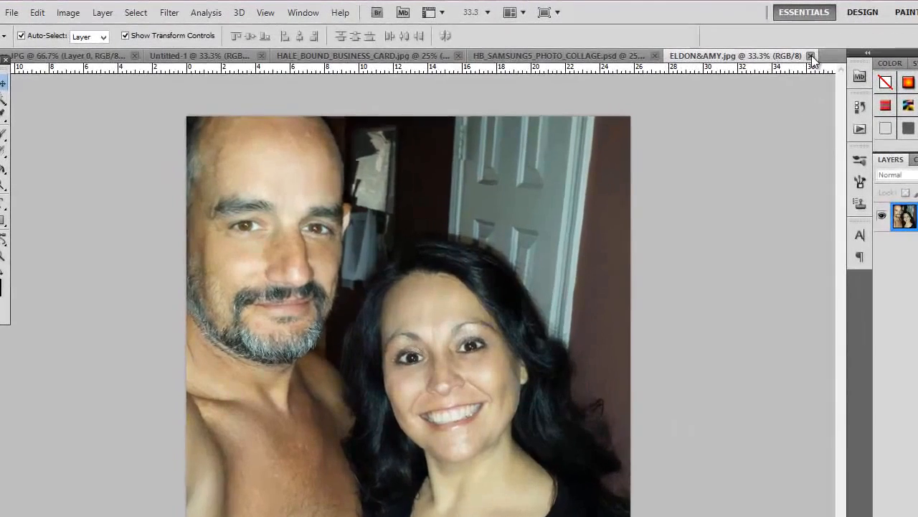
{"action": "left_click", "coordinate": [751, 51]}
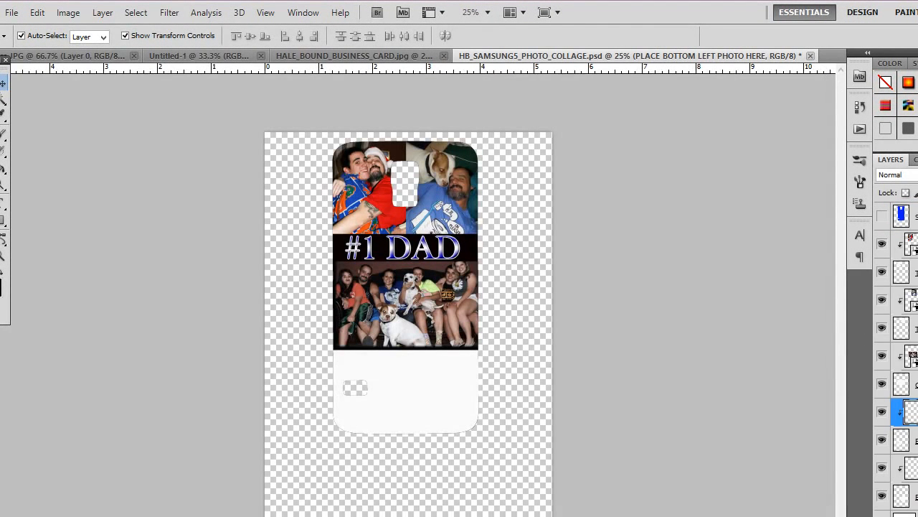
Place the IMG_8817 photo into the PLACE BOTTOM LEFT PHOTO HERE layer
{"action": "left_click", "coordinate": [10, 13]}
{"action": "left_click", "coordinate": [59, 292]}
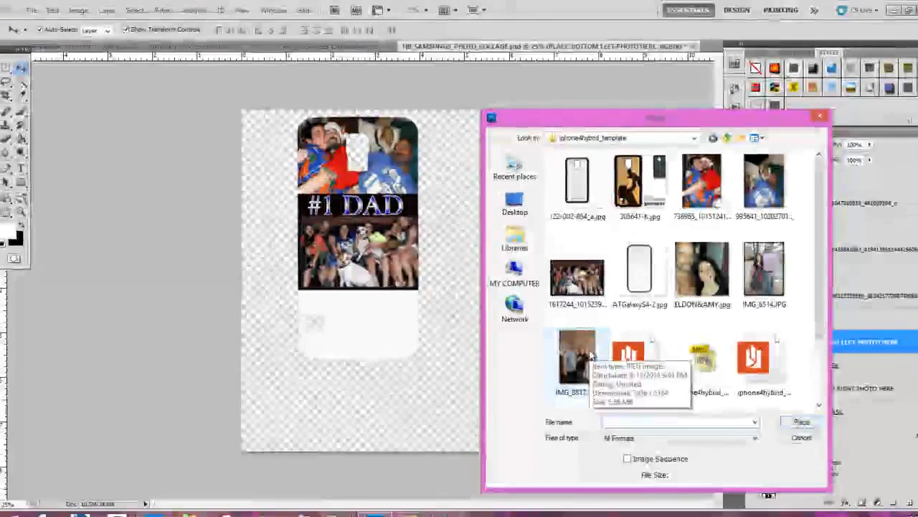
{"action": "double_click", "coordinate": [696, 423]}
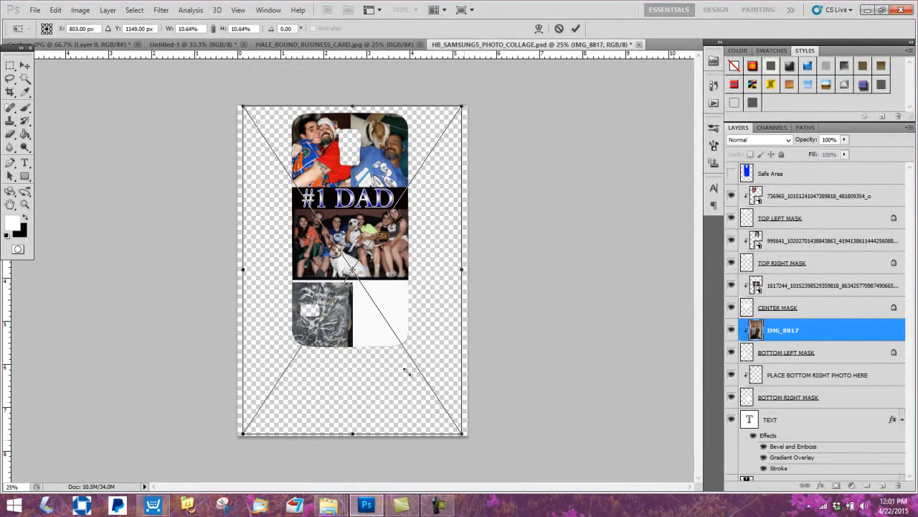
Scale the IMG_8817 photo down to about 2.43% and move it over the bottom left area of the case
{"action": "left_click_drag", "start_coordinate": [464, 436], "coordinate": [292, 181]}
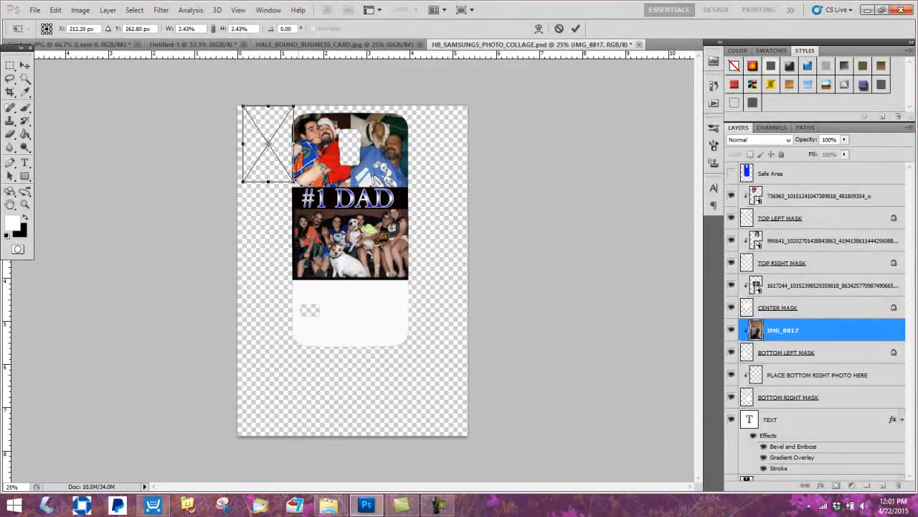
{"action": "left_click_drag", "start_coordinate": [320, 311], "coordinate": [320, 310]}
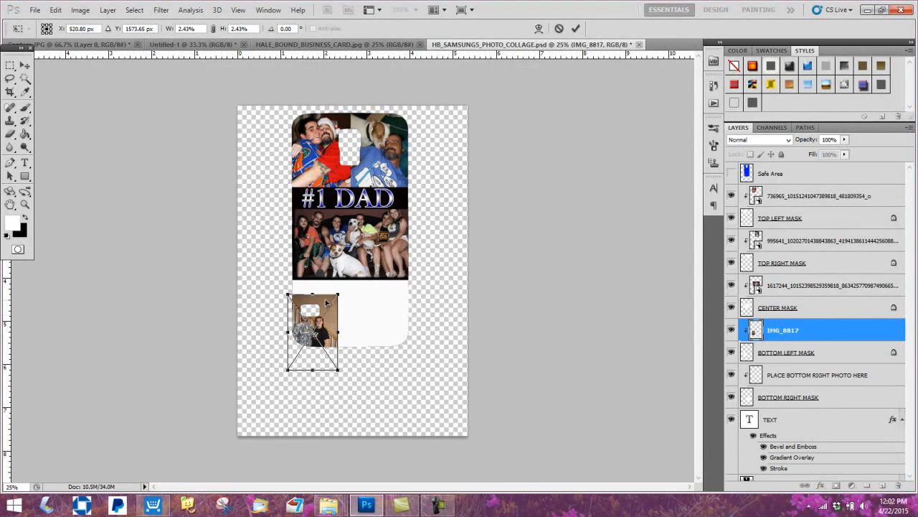
{"action": "key", "text": "Up"}
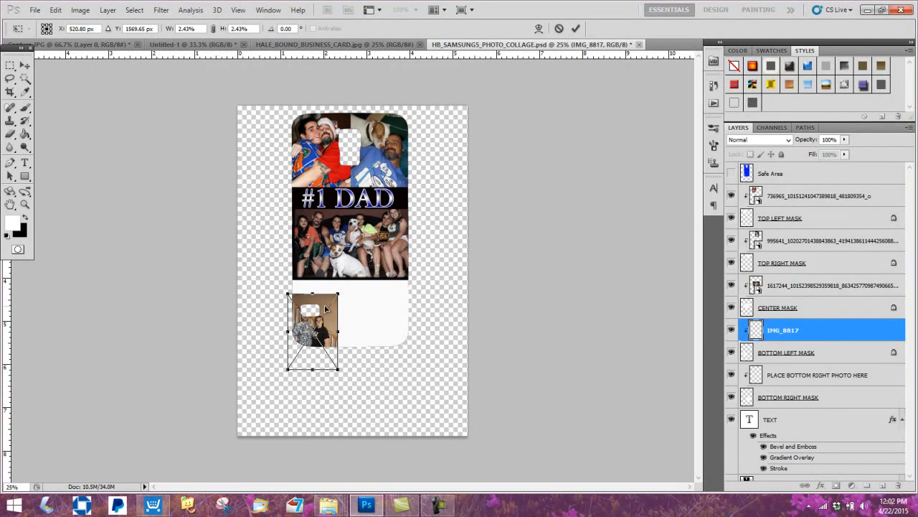
{"action": "left_click_drag", "start_coordinate": [325, 305], "coordinate": [334, 280]}
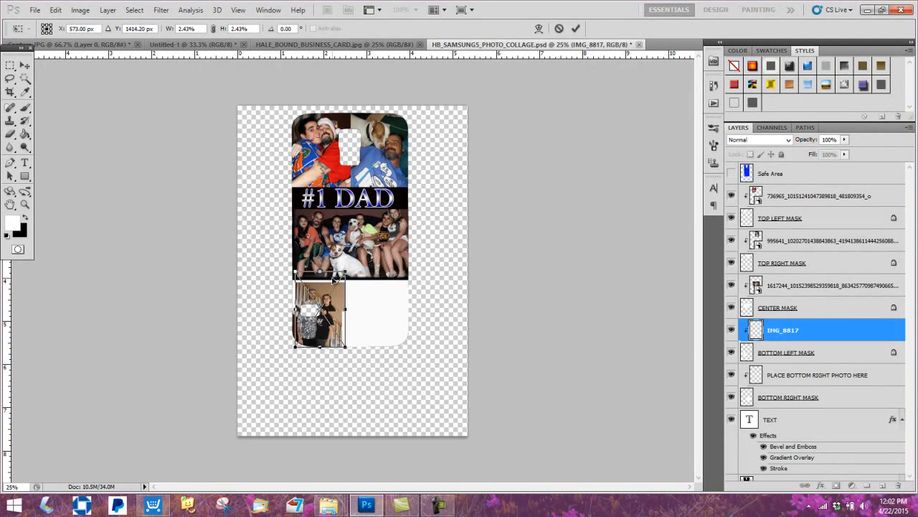
Nudge the IMG_8817 photo up and left to about X 557 px, Y 1394 px, and commit the placement
{"action": "key", "text": "Up"}
{"action": "key", "text": "Up"}
{"action": "key", "text": "Up"}
{"action": "key", "text": "Up"}
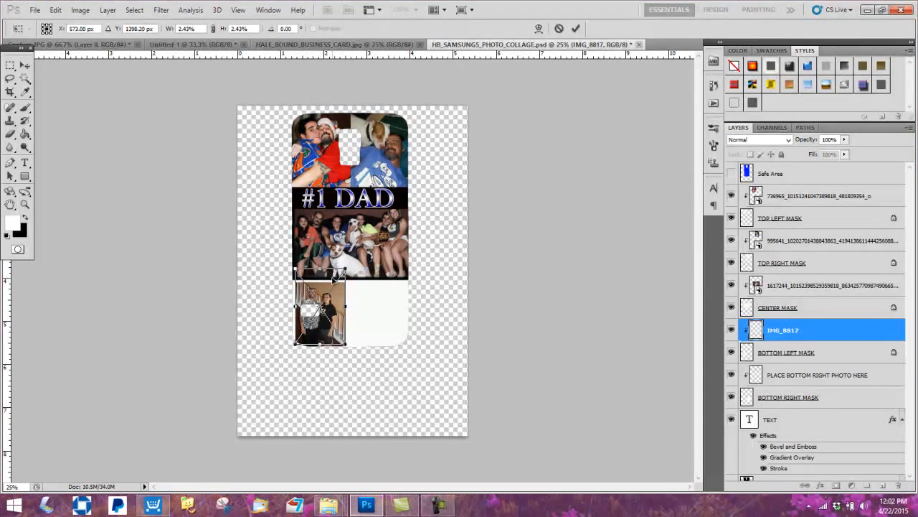
{"action": "key", "text": "Left"}
{"action": "key", "text": "Left"}
{"action": "key", "text": "Left"}
{"action": "key", "text": "Left"}
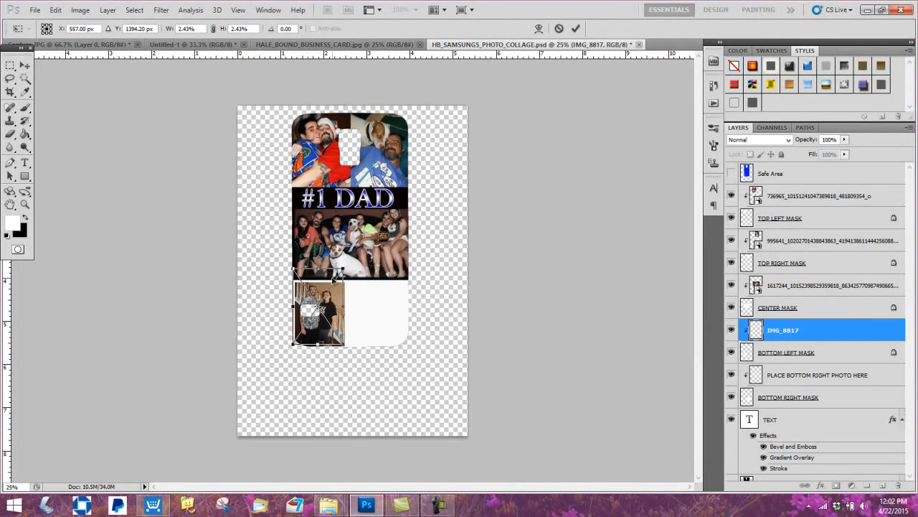
{"action": "key", "text": "Up"}
{"action": "key", "text": "Up"}
{"action": "key", "text": "Up"}
{"action": "key", "text": "Up"}
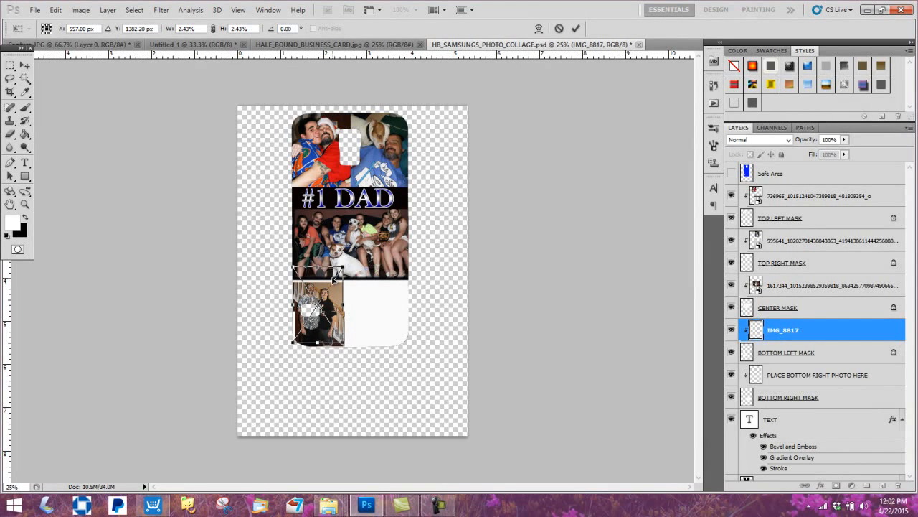
{"action": "key", "text": "Down"}
{"action": "key", "text": "Down"}
{"action": "key", "text": "Down"}
{"action": "key", "text": "Down"}
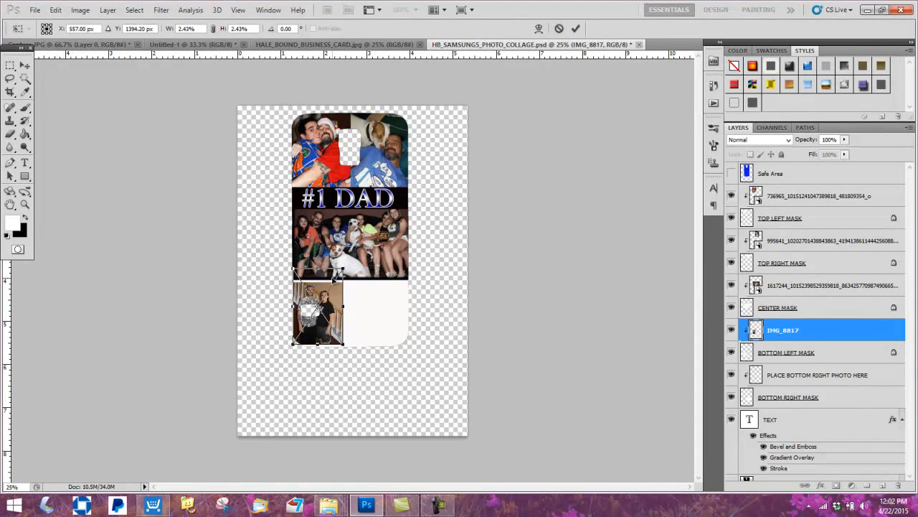
{"action": "key", "text": "Return"}
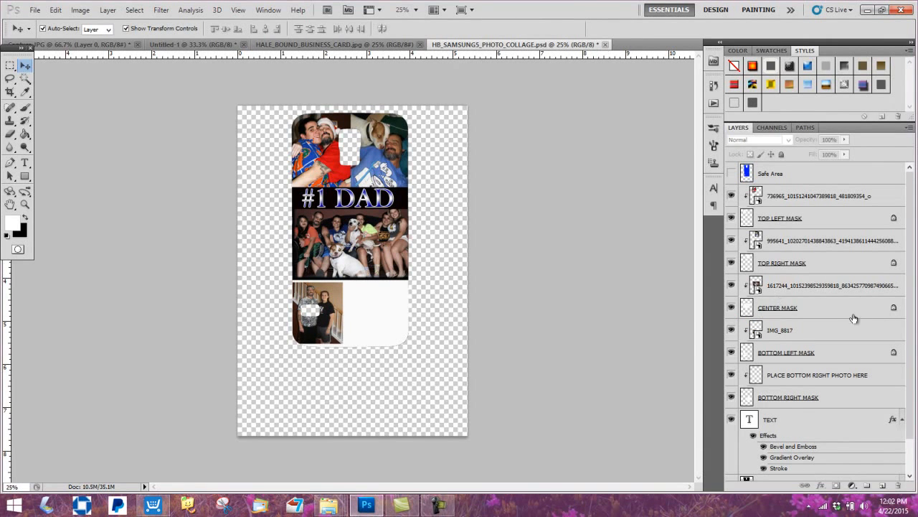
Nudge the center group photo down slightly to close the gap above the bottom photos, and deselect it
{"action": "left_click", "coordinate": [778, 310]}
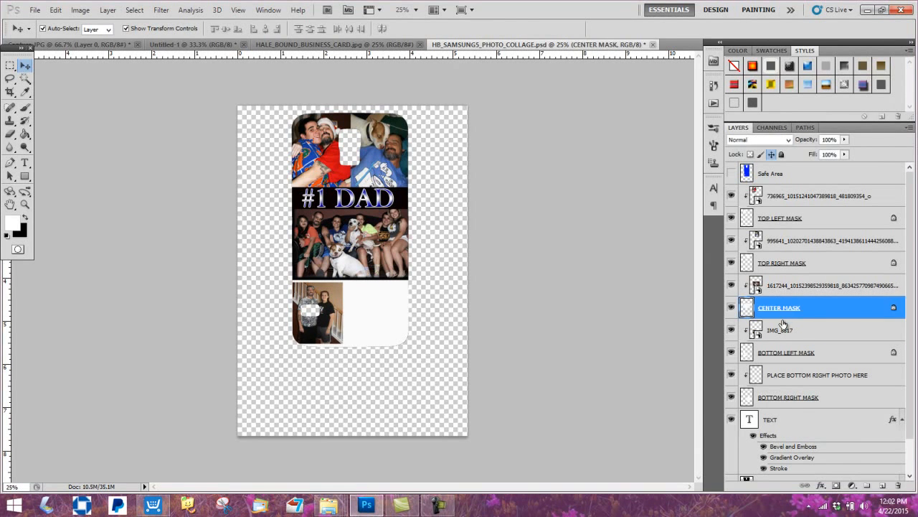
{"action": "left_click", "coordinate": [781, 287]}
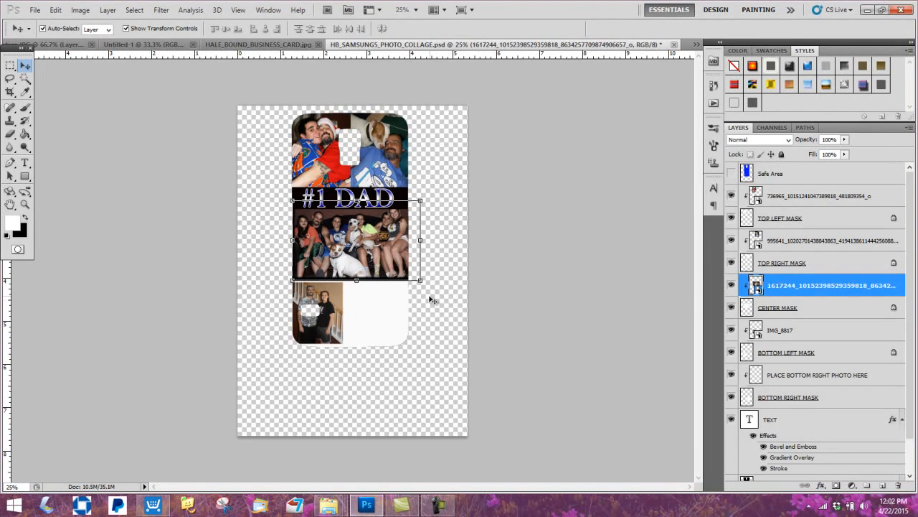
{"action": "key", "text": "Down"}
{"action": "key", "text": "Down"}
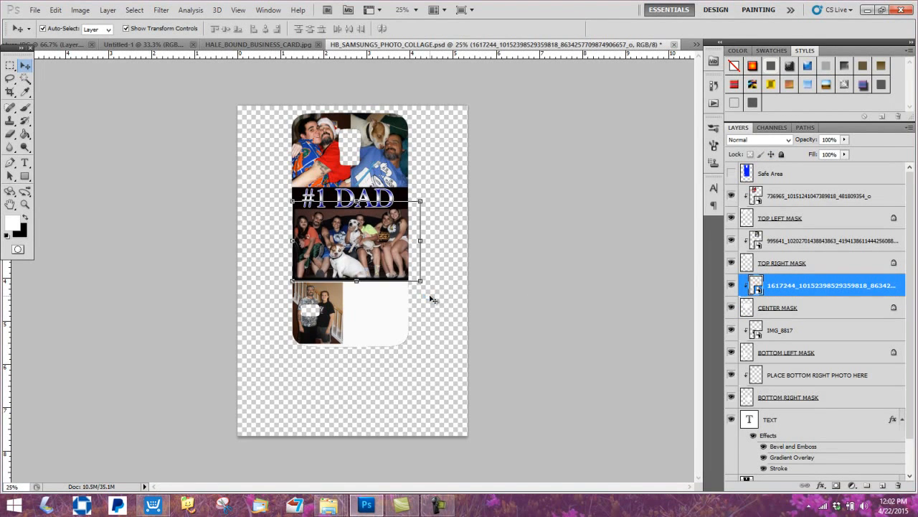
{"action": "key", "text": "Down"}
{"action": "key", "text": "Down"}
{"action": "key", "text": "Down"}
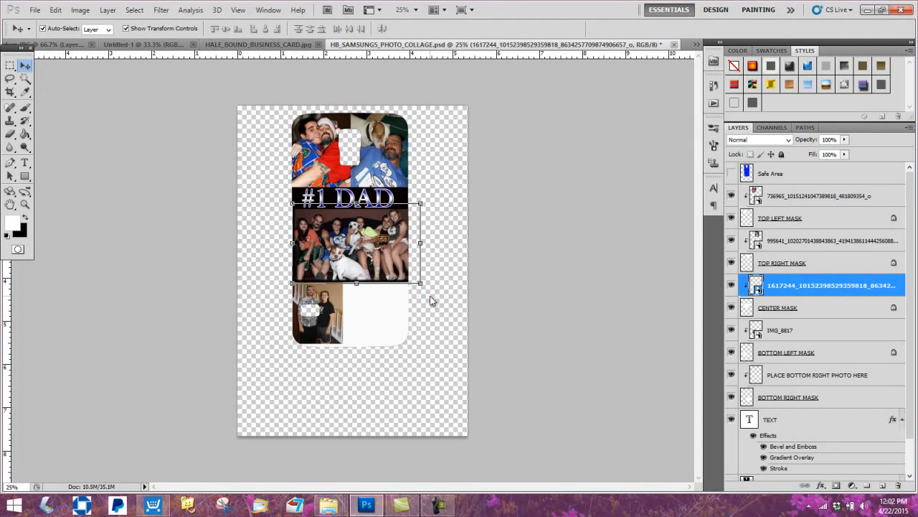
{"action": "left_click", "coordinate": [427, 343]}
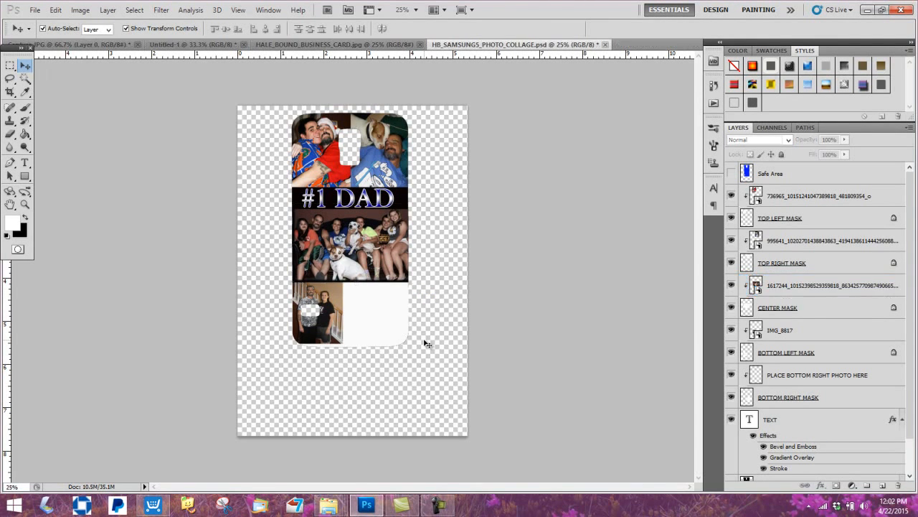
Enlarge the IMG_8817 photo to about 109% so it fills the bottom left area, shift it up slightly, and commit
{"action": "left_click", "coordinate": [770, 354]}
{"action": "left_click", "coordinate": [773, 331]}
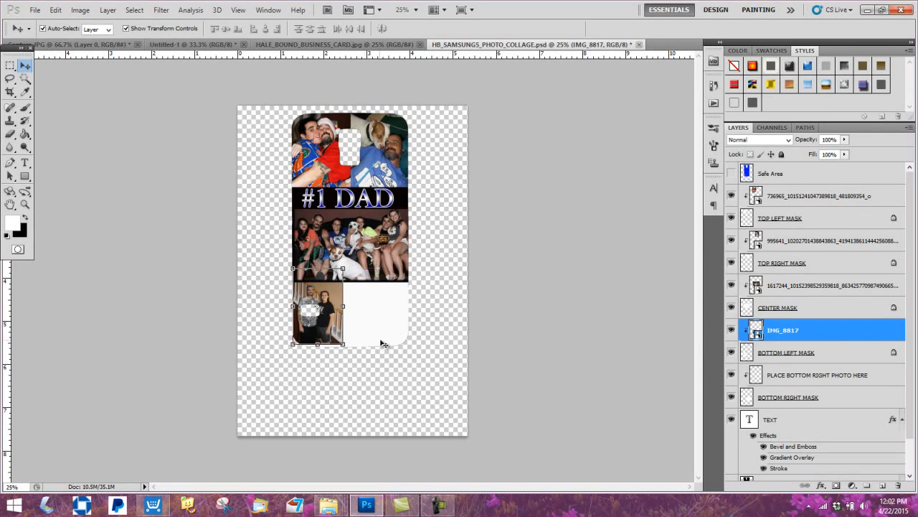
{"action": "left_click", "coordinate": [344, 344]}
{"action": "left_click_drag", "start_coordinate": [346, 346], "coordinate": [351, 351]}
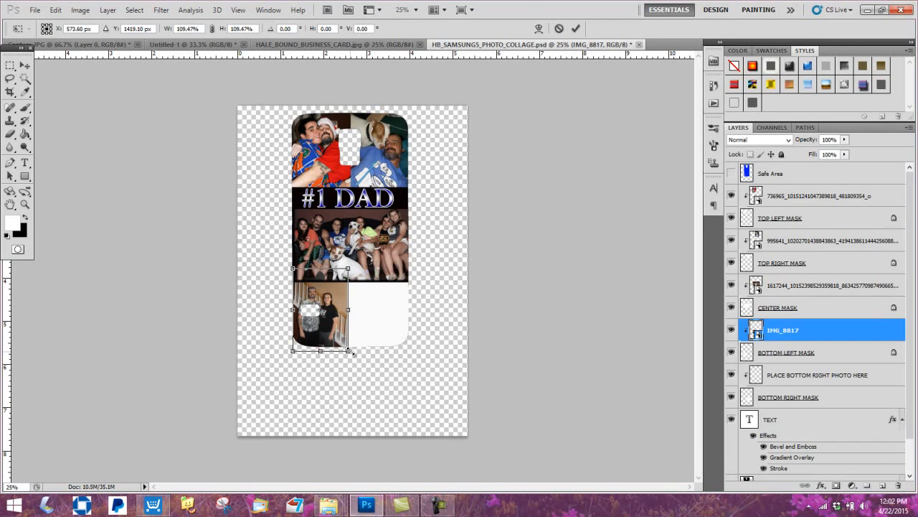
{"action": "double_click", "coordinate": [350, 350]}
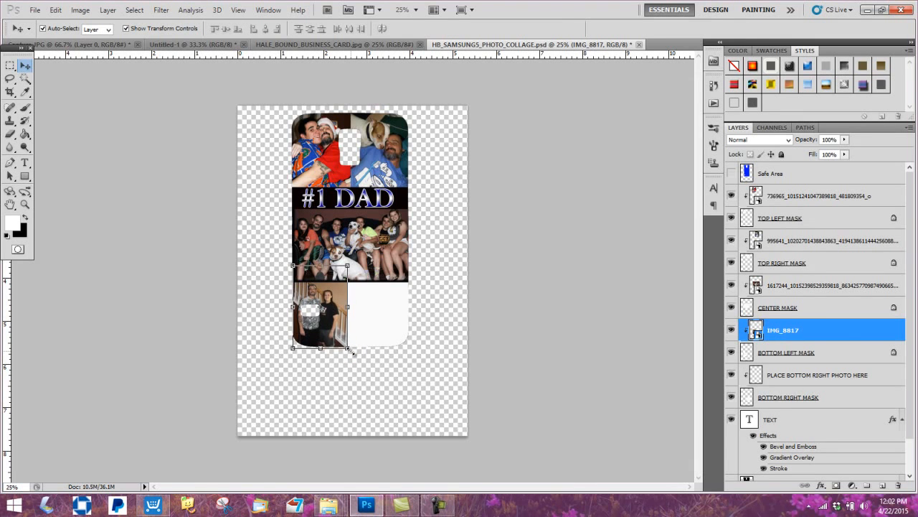
Place the IMG_6514 photo into the PLACE BOTTOM RIGHT PHOTO HERE layer
{"action": "left_click", "coordinate": [818, 403]}
{"action": "left_click", "coordinate": [817, 379]}
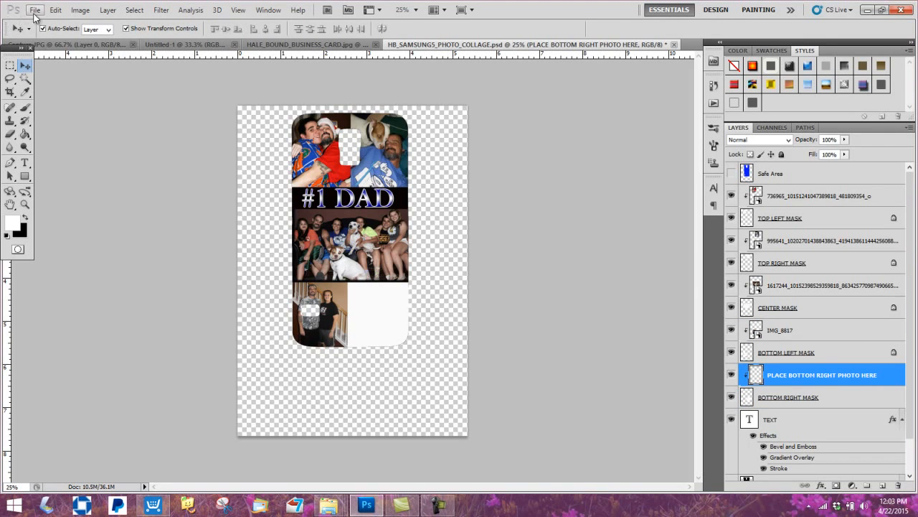
{"action": "left_click", "coordinate": [35, 10]}
{"action": "left_click", "coordinate": [61, 234]}
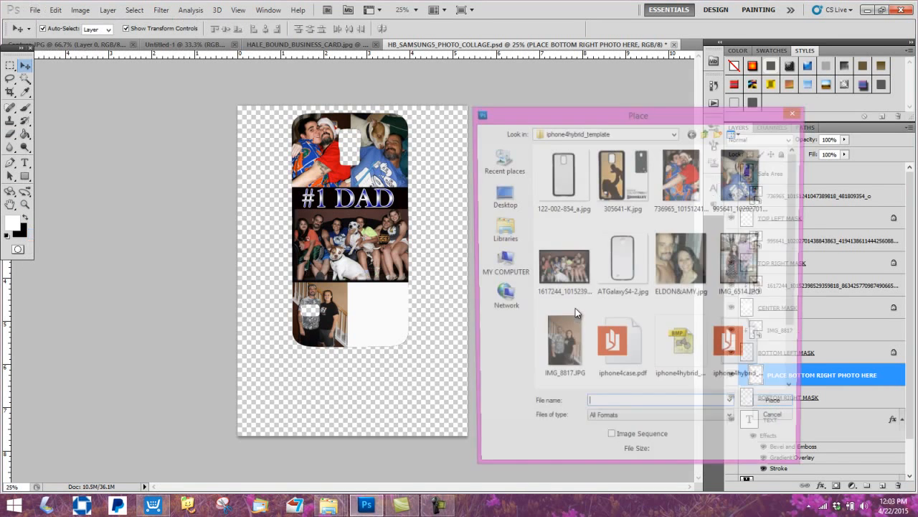
{"action": "double_click", "coordinate": [729, 276]}
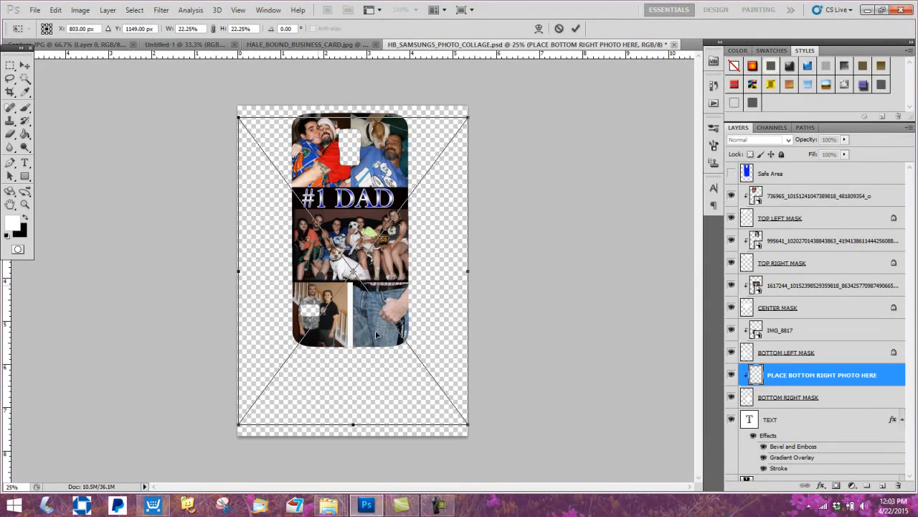
Scale the IMG_6514 photo down to about 6.77% wide and 7.64% high, and move it over the bottom right area
{"action": "left_click_drag", "start_coordinate": [467, 423], "coordinate": [307, 223]}
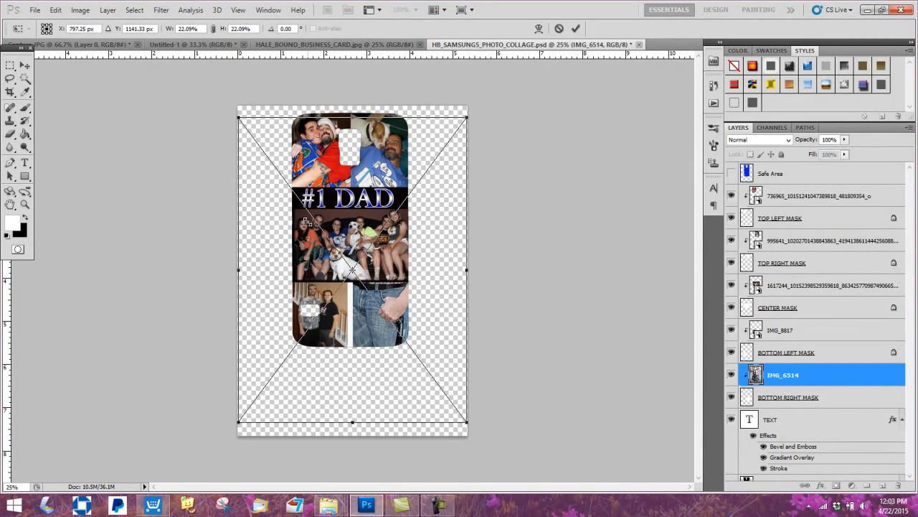
{"action": "left_click_drag", "start_coordinate": [282, 145], "coordinate": [384, 306]}
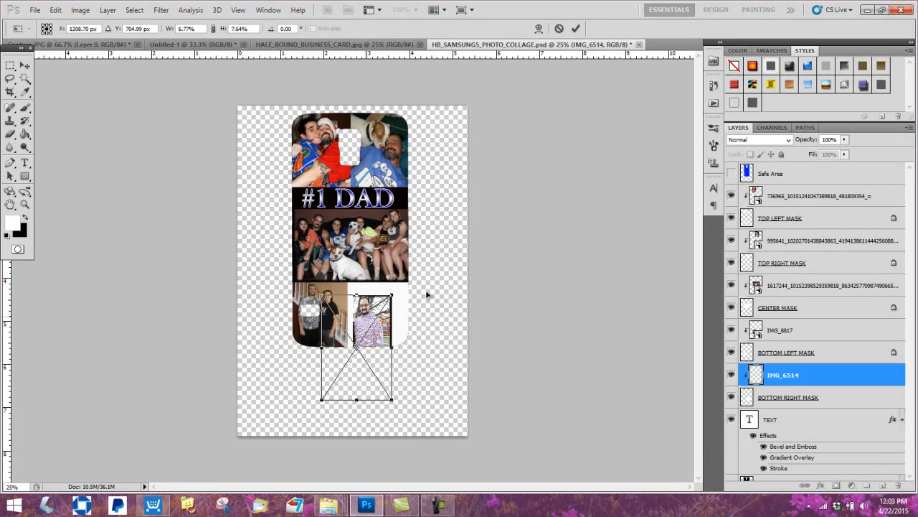
{"action": "left_click_drag", "start_coordinate": [370, 322], "coordinate": [374, 288]}
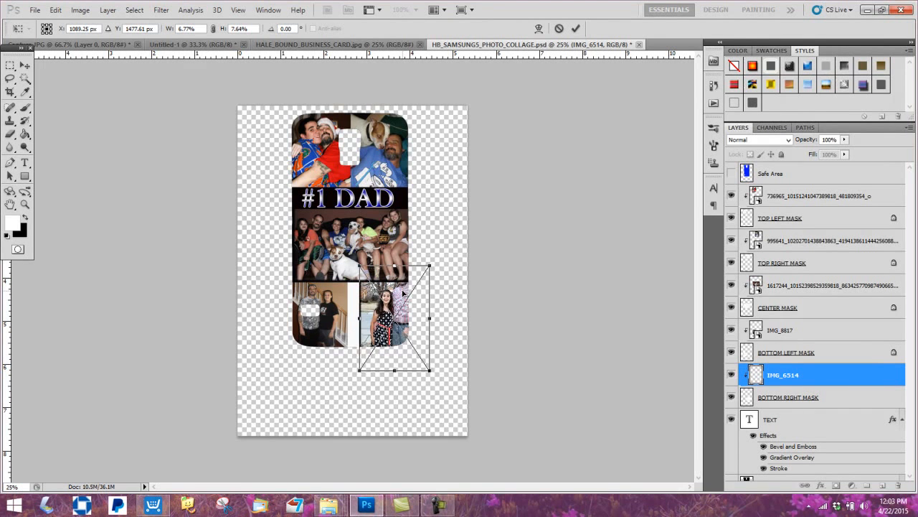
Nudge the IMG_6514 photo left to about X 929 px so the couple is centered in the bottom right area
{"action": "key", "text": "Left"}
{"action": "key", "text": "Left"}
{"action": "key", "text": "Left"}
{"action": "key", "text": "Left"}
{"action": "key", "text": "Left"}
{"action": "key", "text": "Left"}
{"action": "key", "text": "Left"}
{"action": "key", "text": "Left"}
{"action": "key", "text": "Left"}
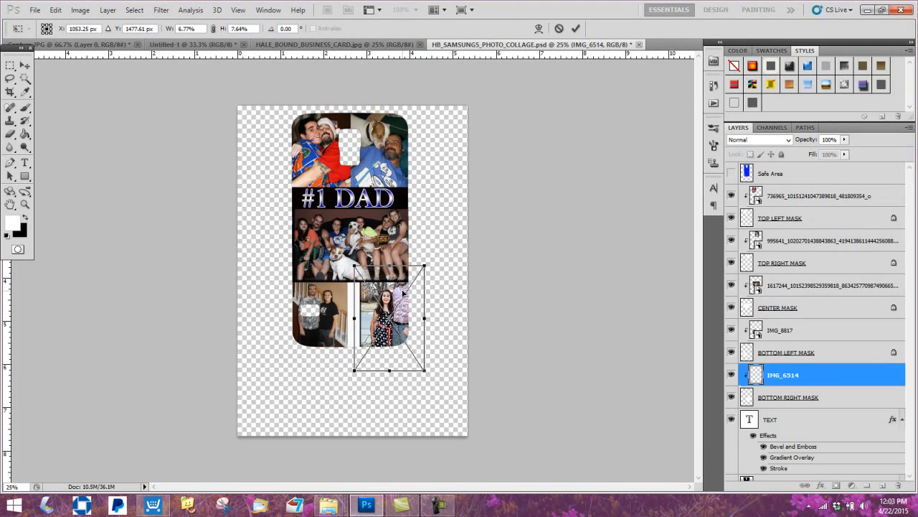
{"action": "key", "text": "Left"}
{"action": "key", "text": "Left"}
{"action": "key", "text": "Left"}
{"action": "key", "text": "Left"}
{"action": "key", "text": "Left"}
{"action": "key", "text": "Left"}
{"action": "key", "text": "Left"}
{"action": "key", "text": "Left"}
{"action": "key", "text": "Left"}
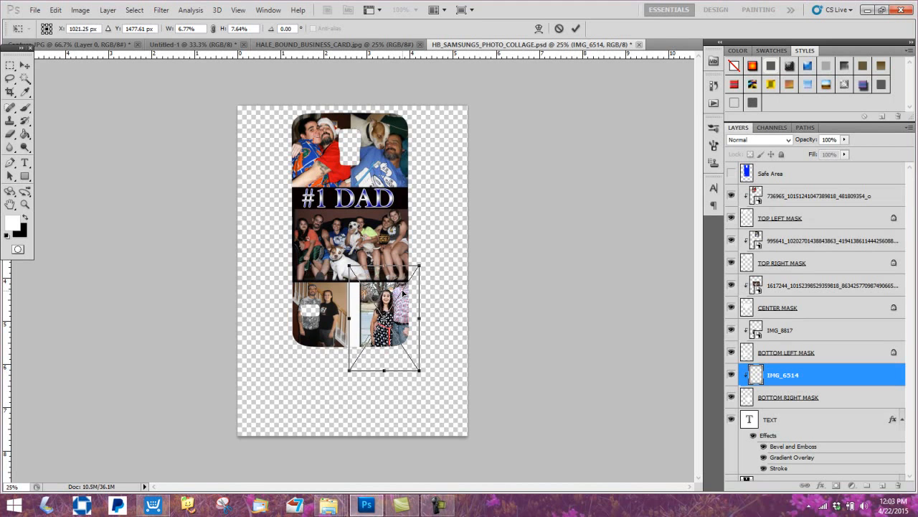
{"action": "key", "text": "Left"}
{"action": "key", "text": "Left"}
{"action": "key", "text": "Left"}
{"action": "key", "text": "Left"}
{"action": "key", "text": "Left"}
{"action": "key", "text": "Left"}
{"action": "key", "text": "Left"}
{"action": "key", "text": "Left"}
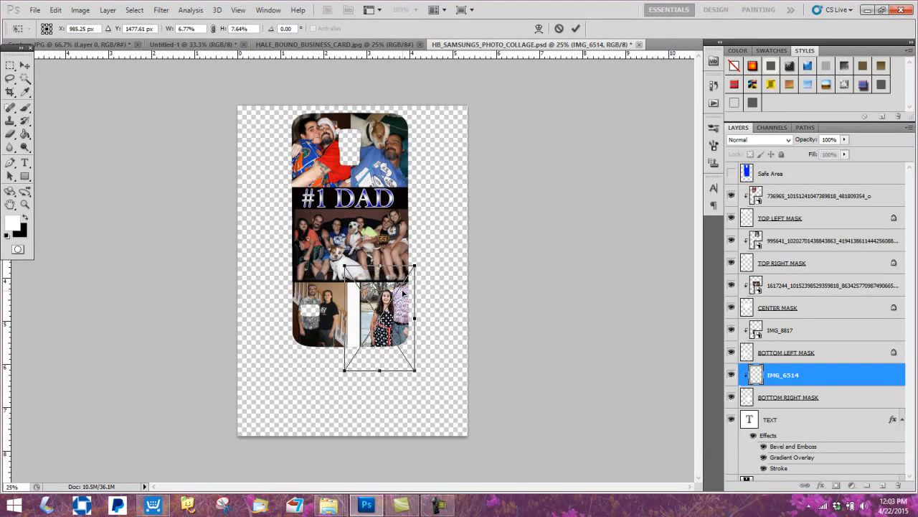
{"action": "key", "text": "Left"}
{"action": "key", "text": "Left"}
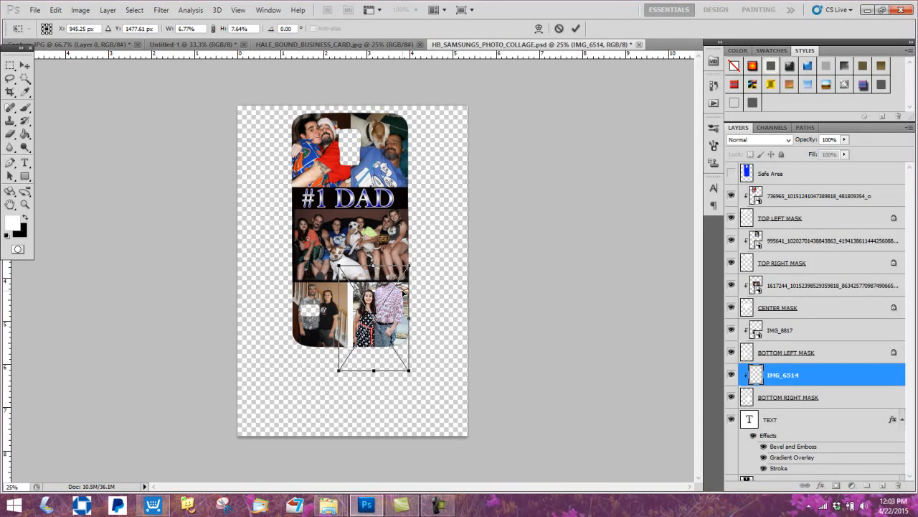
{"action": "key", "text": "Left"}
{"action": "key", "text": "Left"}
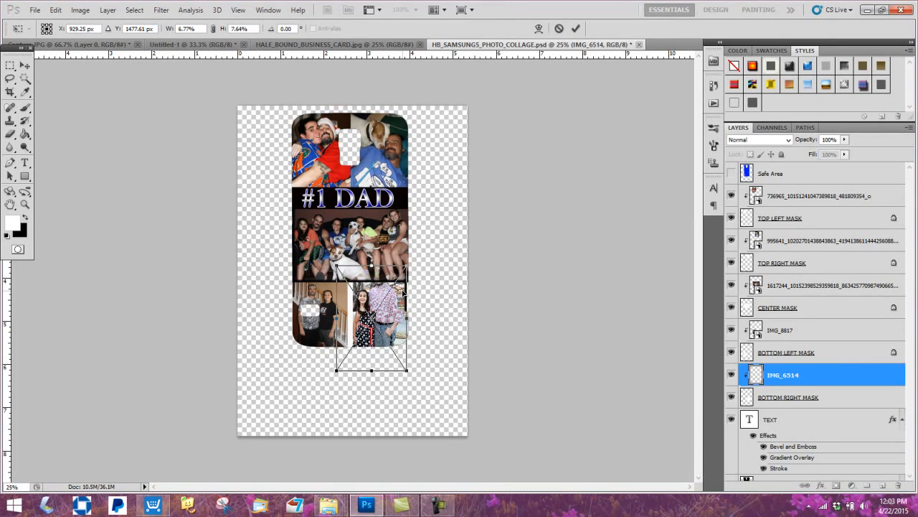
Nudge the IMG_6514 photo down to about Y 1534 px to bring the man's face into the area, and commit it
{"action": "key", "text": "Down"}
{"action": "key", "text": "Down"}
{"action": "key", "text": "Down"}
{"action": "key", "text": "Down"}
{"action": "key", "text": "Down"}
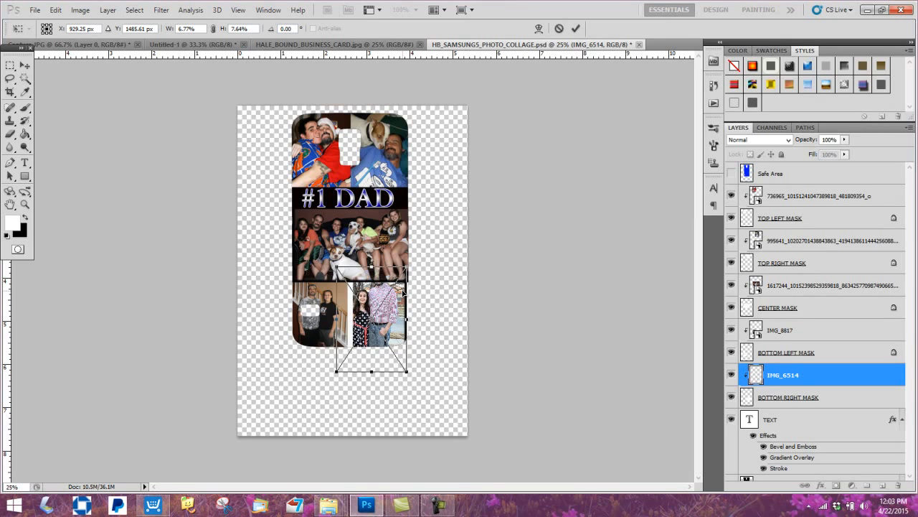
{"action": "key", "text": "Down"}
{"action": "key", "text": "Down"}
{"action": "key", "text": "Down"}
{"action": "key", "text": "Down"}
{"action": "key", "text": "Down"}
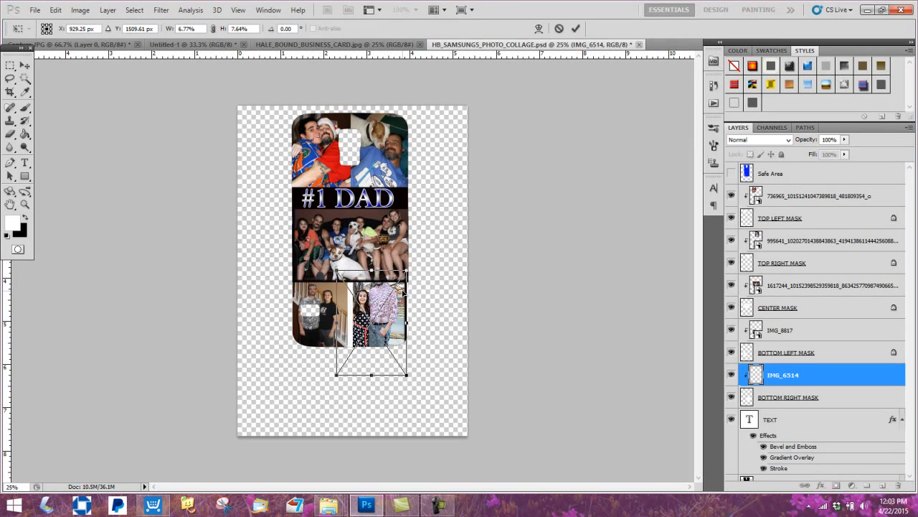
{"action": "key", "text": "Down"}
{"action": "key", "text": "Down"}
{"action": "key", "text": "Down"}
{"action": "key", "text": "Down"}
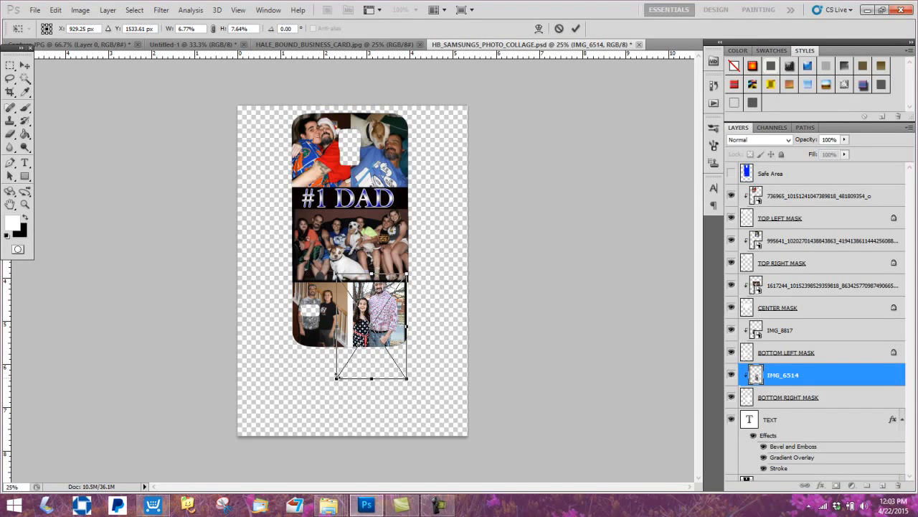
{"action": "key", "text": "Return"}
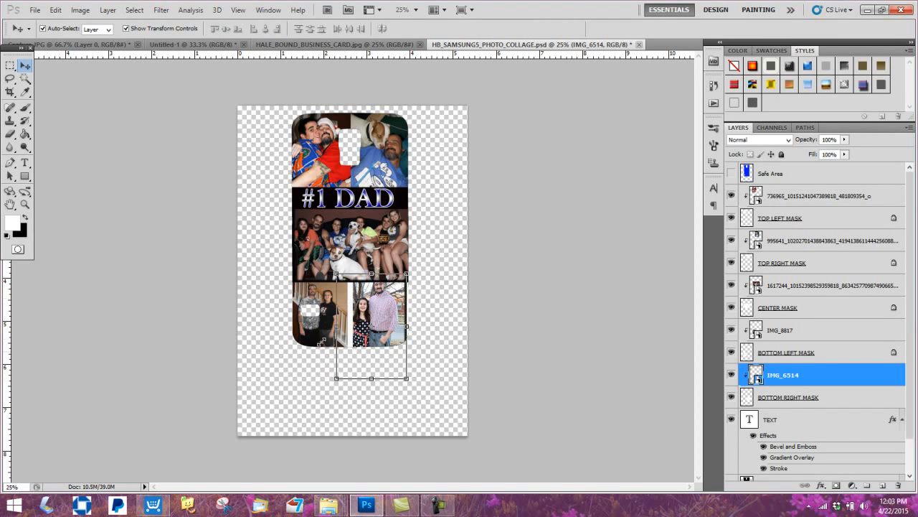
Scale the IMG_6514 photo to about 92% and nudge it down to about Y 1549 px in the bottom right area, committing the transform
{"action": "key", "text": "ctrl+t"}
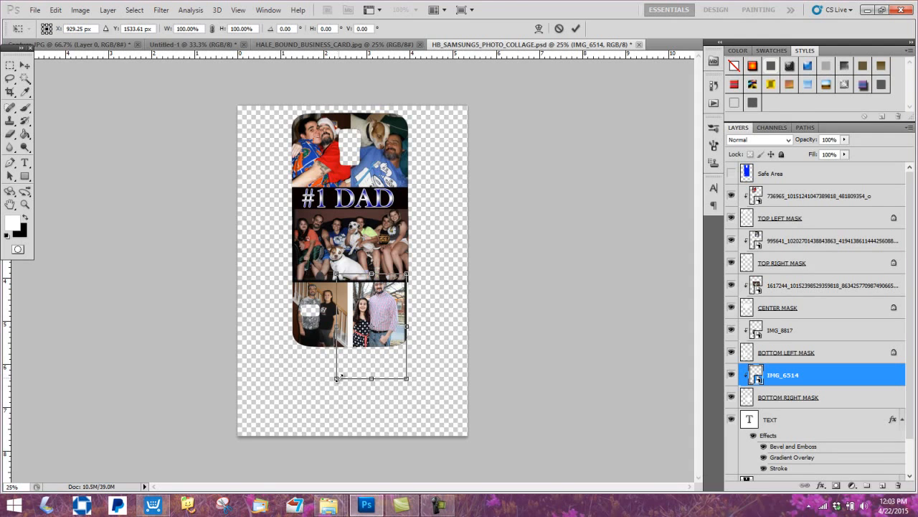
{"action": "left_click_drag", "start_coordinate": [337, 378], "coordinate": [356, 376]}
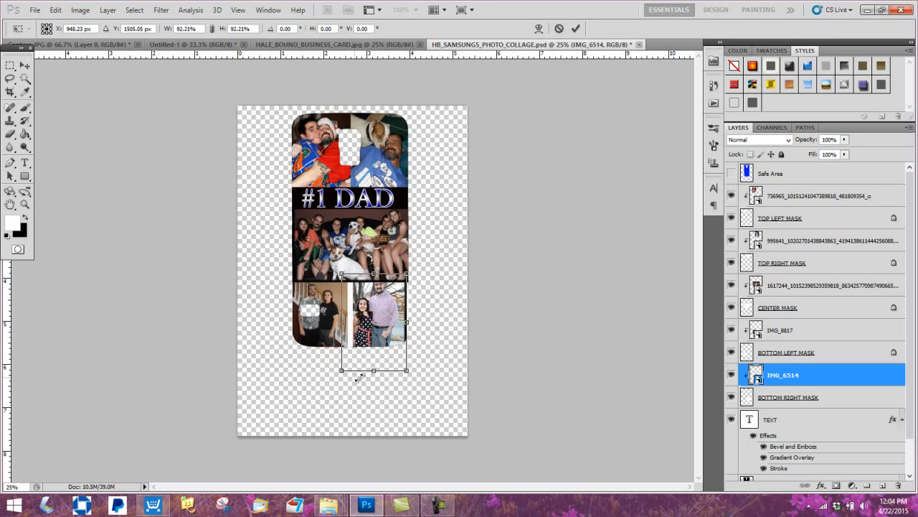
{"action": "key", "text": "Down"}
{"action": "key", "text": "Down"}
{"action": "key", "text": "Down"}
{"action": "key", "text": "Down"}
{"action": "key", "text": "Down"}
{"action": "key", "text": "Down"}
{"action": "key", "text": "Down"}
{"action": "key", "text": "Down"}
{"action": "key", "text": "Down"}
{"action": "key", "text": "Down"}
{"action": "key", "text": "Down"}
{"action": "key", "text": "Down"}
{"action": "key", "text": "Down"}
{"action": "key", "text": "Down"}
{"action": "key", "text": "Down"}
{"action": "key", "text": "Down"}
{"action": "key", "text": "Down"}
{"action": "key", "text": "Down"}
{"action": "key", "text": "Down"}
{"action": "key", "text": "Down"}
{"action": "key", "text": "Down"}
{"action": "key", "text": "Down"}
{"action": "key", "text": "Down"}
{"action": "key", "text": "Down"}
{"action": "key", "text": "Down"}
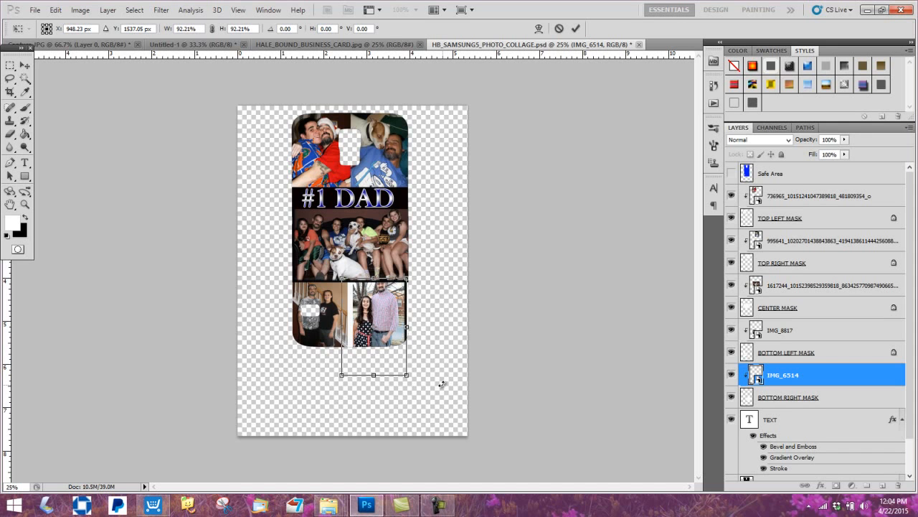
{"action": "key", "text": "Down"}
{"action": "key", "text": "Down"}
{"action": "key", "text": "Down"}
{"action": "key", "text": "Down"}
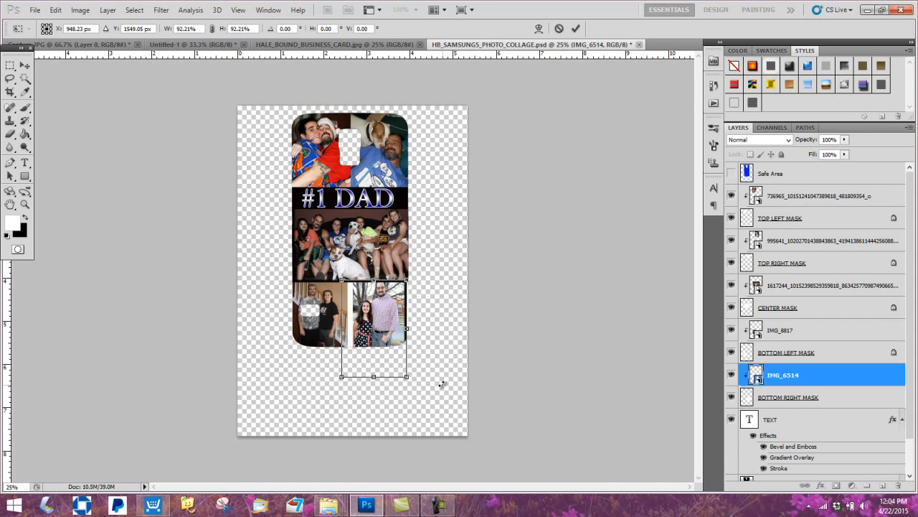
{"action": "key", "text": "Down"}
{"action": "key", "text": "Down"}
{"action": "key", "text": "Down"}
{"action": "key", "text": "Down"}
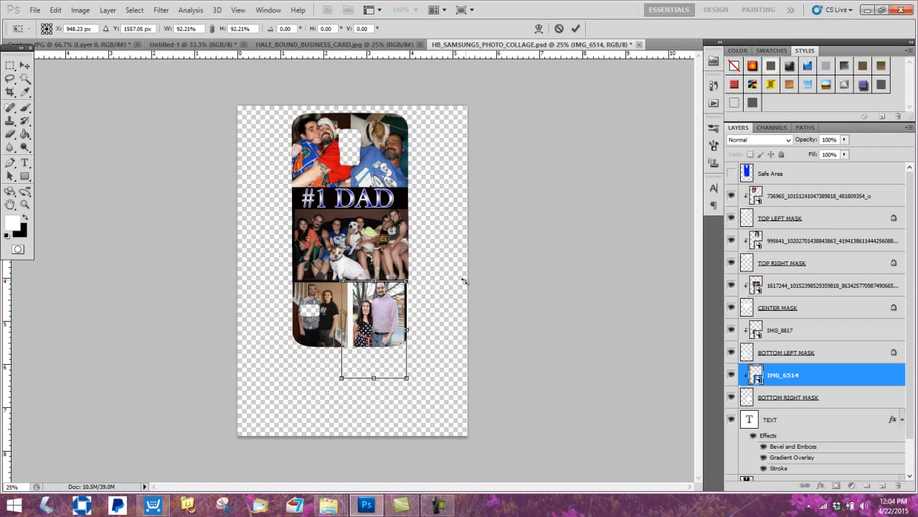
{"action": "key", "text": "Up"}
{"action": "key", "text": "Up"}
{"action": "key", "text": "Up"}
{"action": "key", "text": "Up"}
{"action": "key", "text": "Up"}
{"action": "key", "text": "Up"}
{"action": "key", "text": "Up"}
{"action": "key", "text": "Up"}
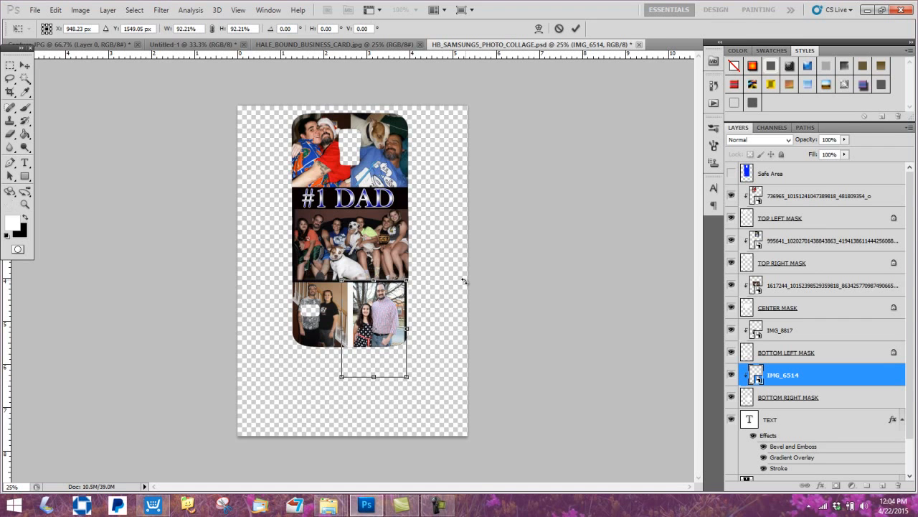
{"action": "key", "text": "Return"}
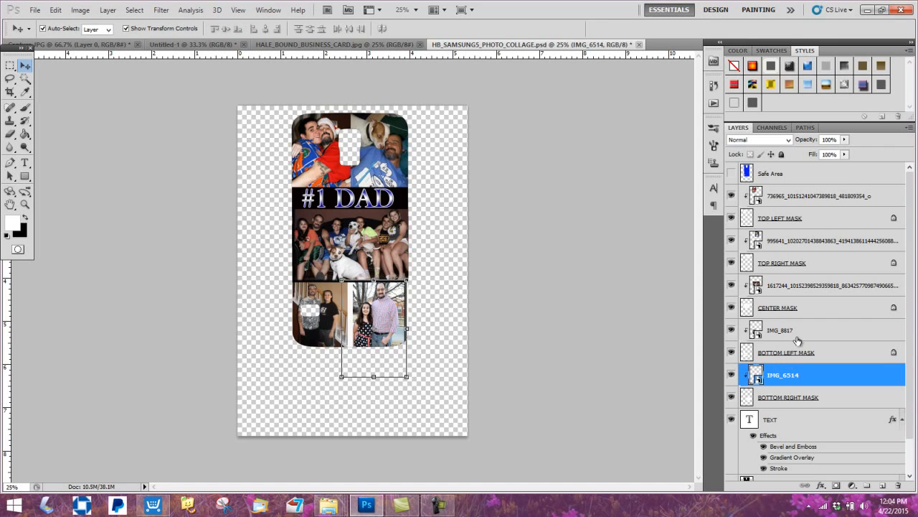
Enlarge the IMG_8817 photo in the bottom left area to about 121% and commit the transform
{"action": "left_click", "coordinate": [797, 330]}
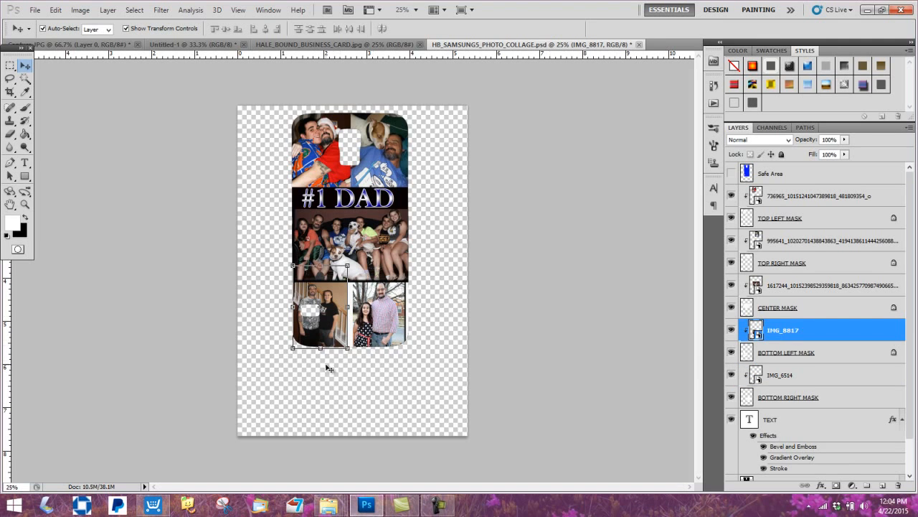
{"action": "left_click", "coordinate": [349, 349]}
{"action": "mouse_move", "coordinate": [349, 349]}
{"action": "left_mouse_down"}
{"action": "mouse_move", "coordinate": [370, 373]}
{"action": "mouse_move", "coordinate": [359, 362]}
{"action": "left_mouse_up"}
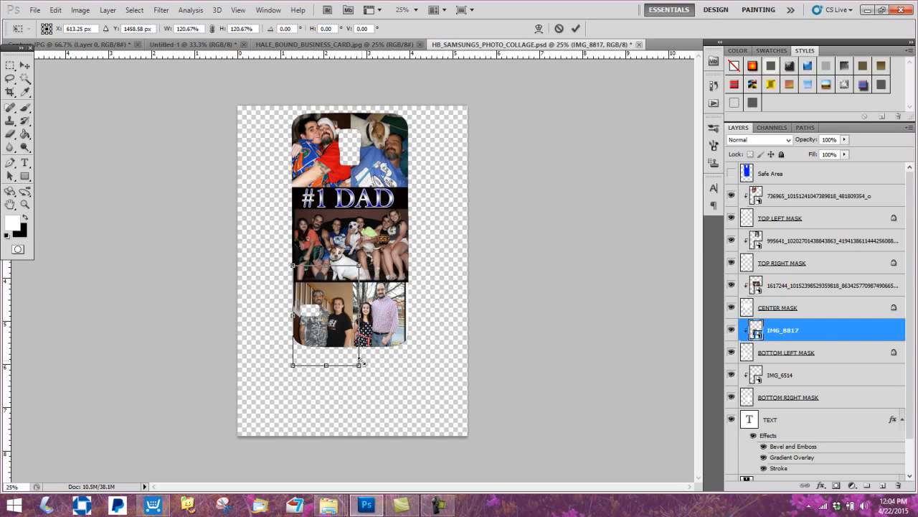
{"action": "key", "text": "Return"}
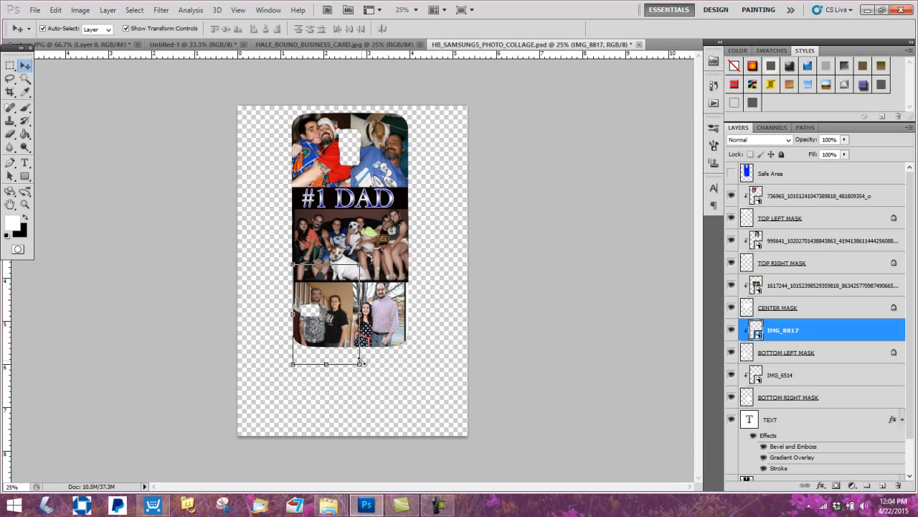
Nudge the IMG_8817 photo slightly upward so both people fit in the bottom left area around the cutout
{"action": "key", "text": "Up"}
{"action": "key", "text": "Up"}
{"action": "key", "text": "Up"}
{"action": "key", "text": "Up"}
{"action": "key", "text": "Up"}
{"action": "key", "text": "Up"}
{"action": "key", "text": "Up"}
{"action": "key", "text": "Up"}
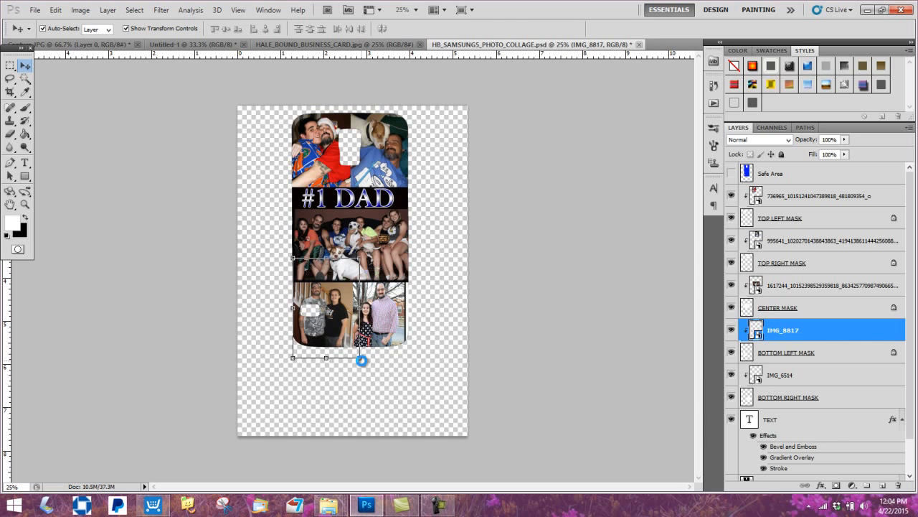
{"action": "key", "text": "Down"}
{"action": "key", "text": "Down"}
{"action": "key", "text": "Down"}
{"action": "key", "text": "Down"}
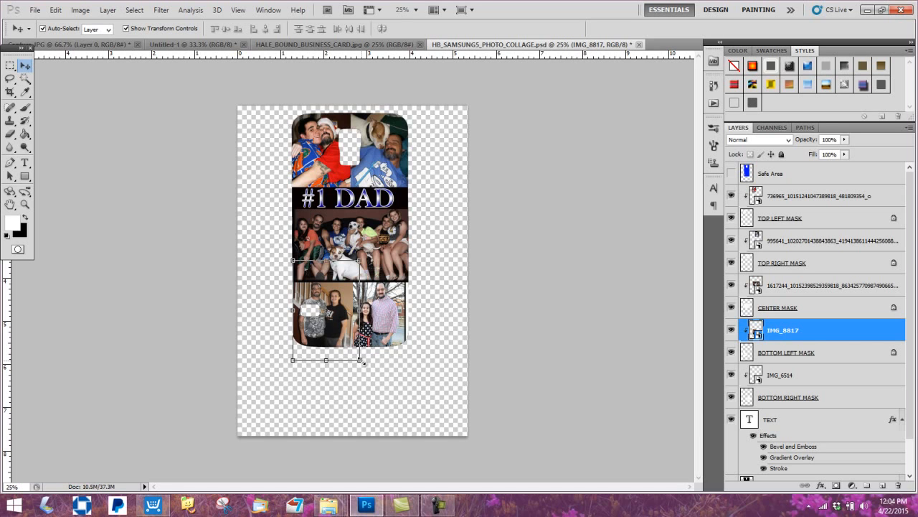
Enlarge the IMG_6514 photo to about 107% so it fills the bottom right area's outer edge, and commit the transform
{"action": "left_click", "coordinate": [387, 347]}
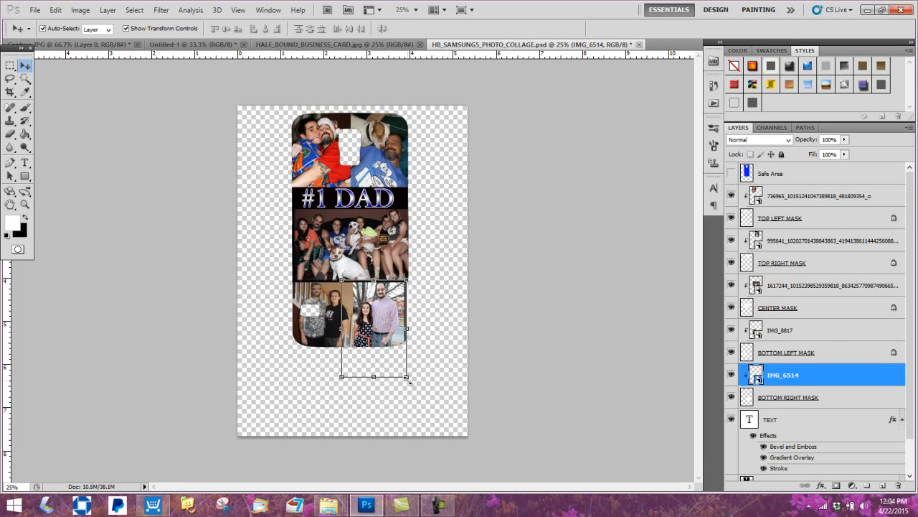
{"action": "left_click_drag", "start_coordinate": [408, 381], "coordinate": [414, 387]}
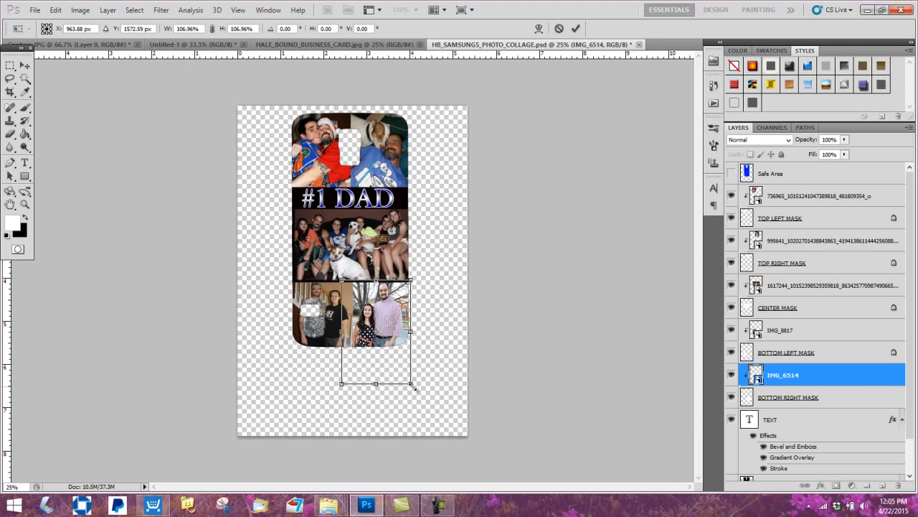
{"action": "key", "text": "Return"}
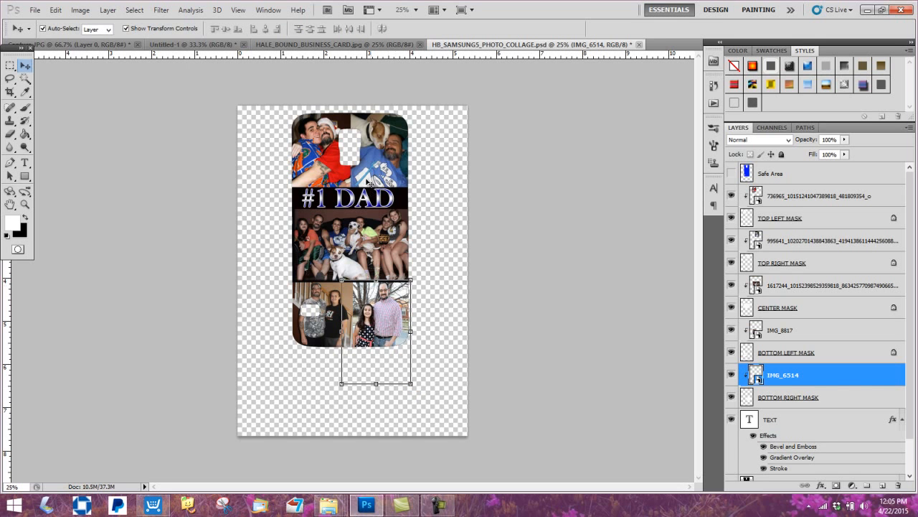
Open the #1 DAD text for editing with the Type tool, and leave text editing
{"action": "left_click", "coordinate": [372, 207]}
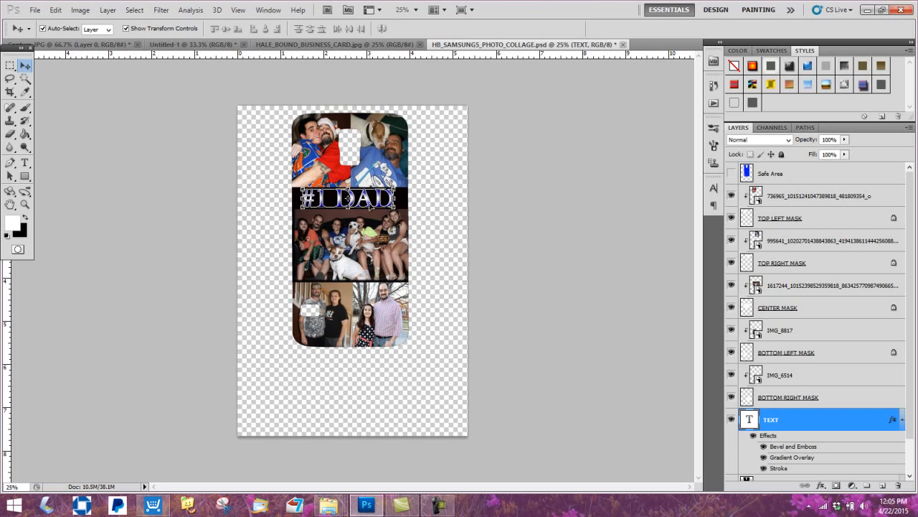
{"action": "left_click", "coordinate": [25, 163]}
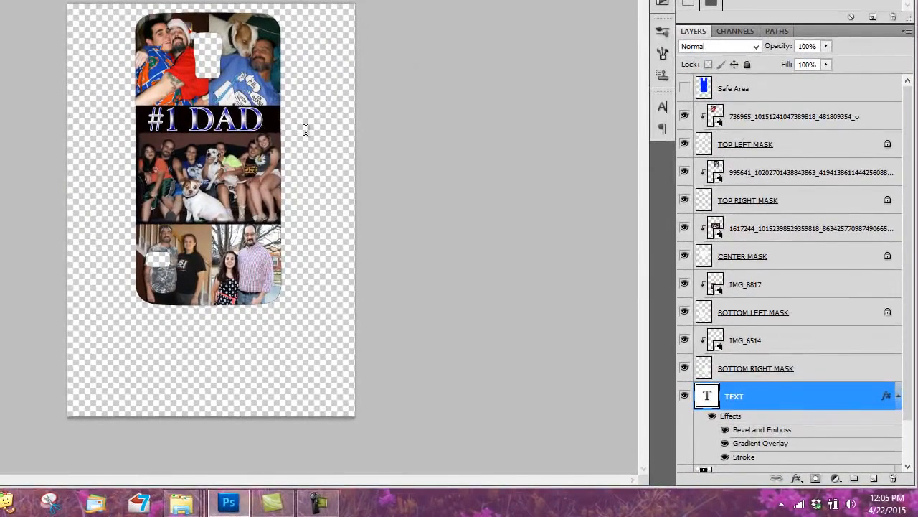
{"action": "left_click", "coordinate": [284, 129]}
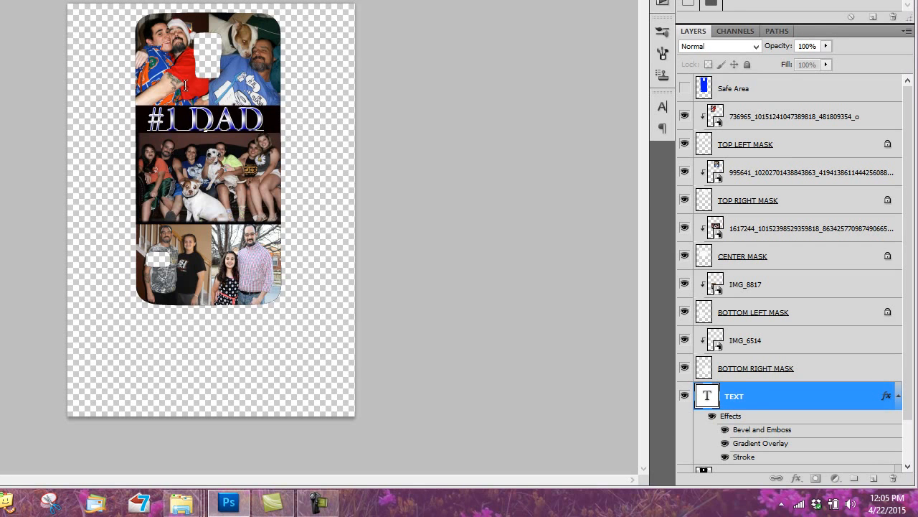
{"action": "left_click", "coordinate": [747, 446]}
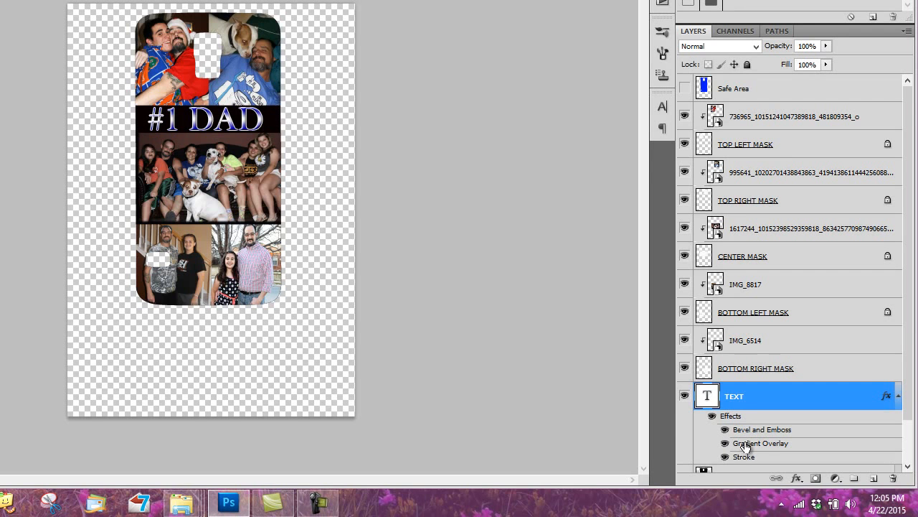
View the TEXT layer's Gradient Overlay settings and the available gradient presets, and close the layer style
{"action": "double_click", "coordinate": [770, 443]}
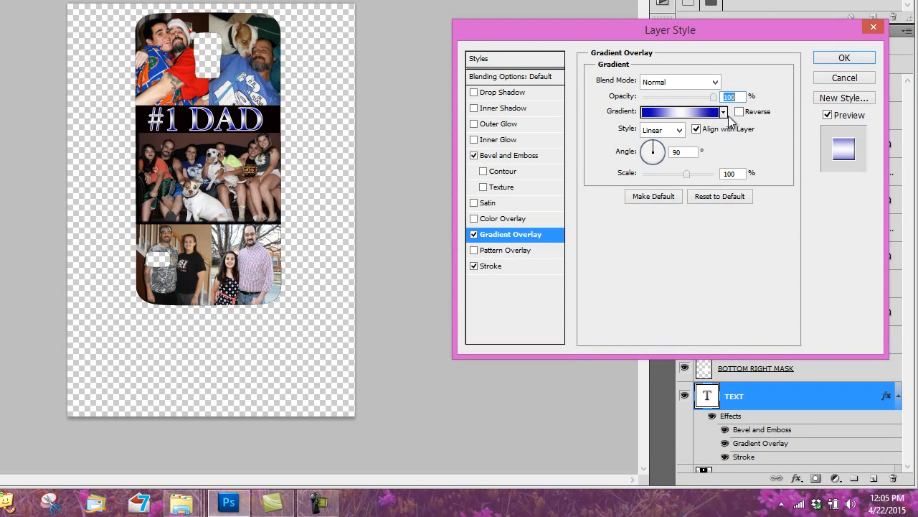
{"action": "left_click", "coordinate": [724, 112]}
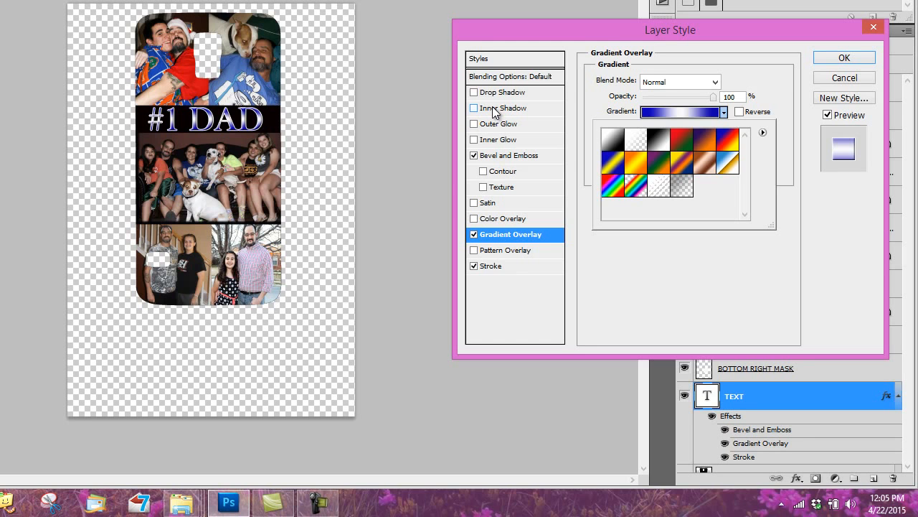
{"action": "left_click", "coordinate": [650, 299]}
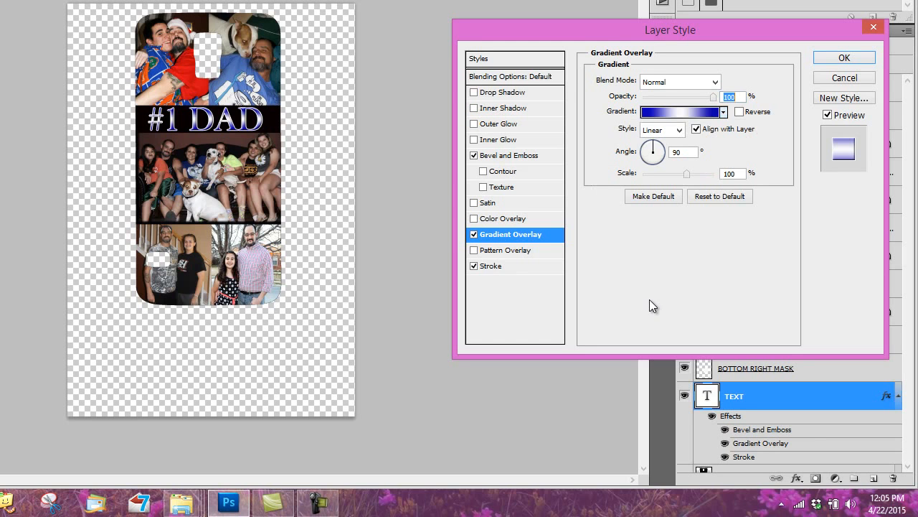
{"action": "left_click", "coordinate": [841, 59]}
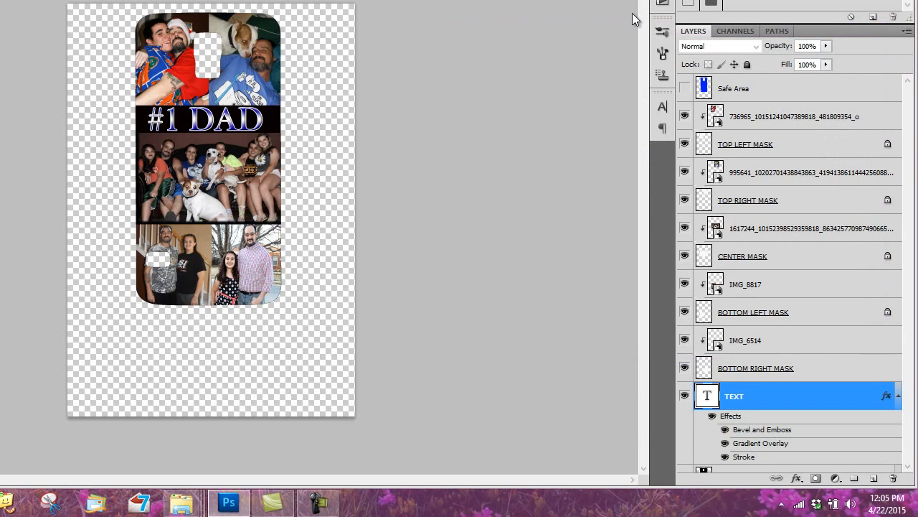